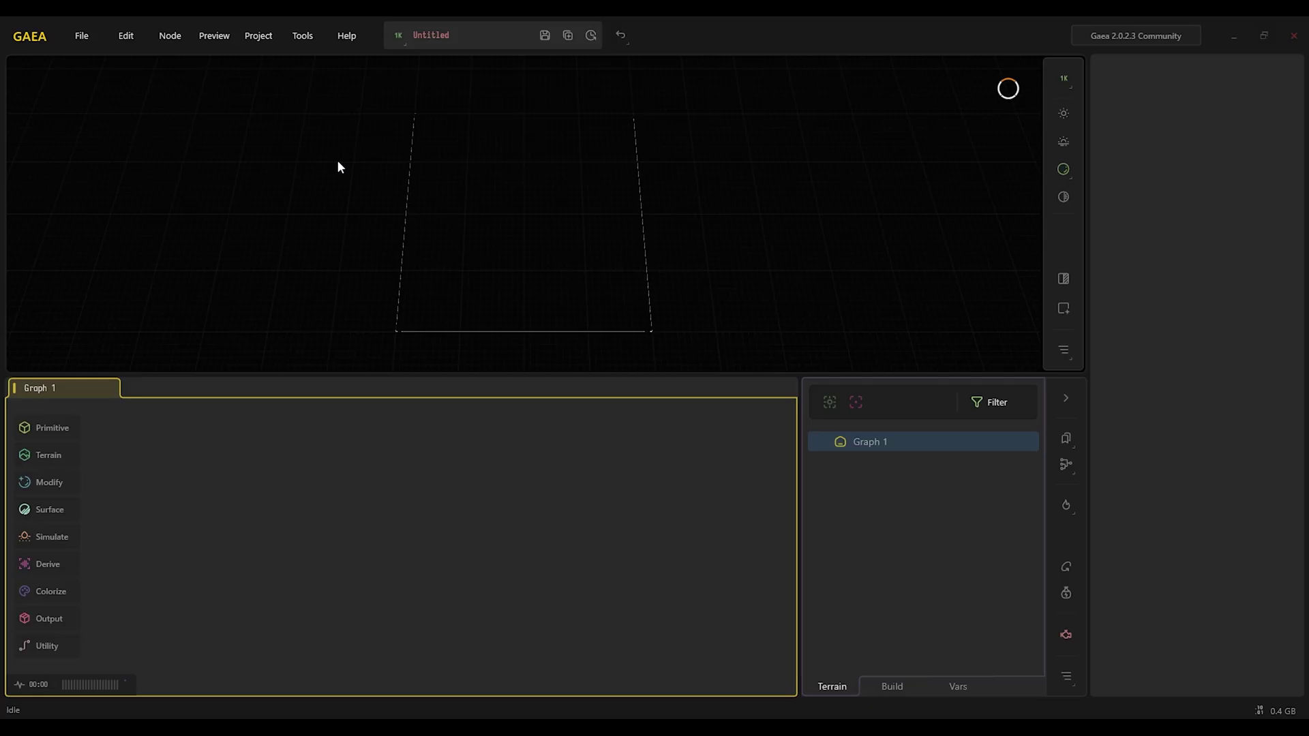
Bring up Tools > Install Plugins with the Gaea2Unreal option showing
click(304, 36)
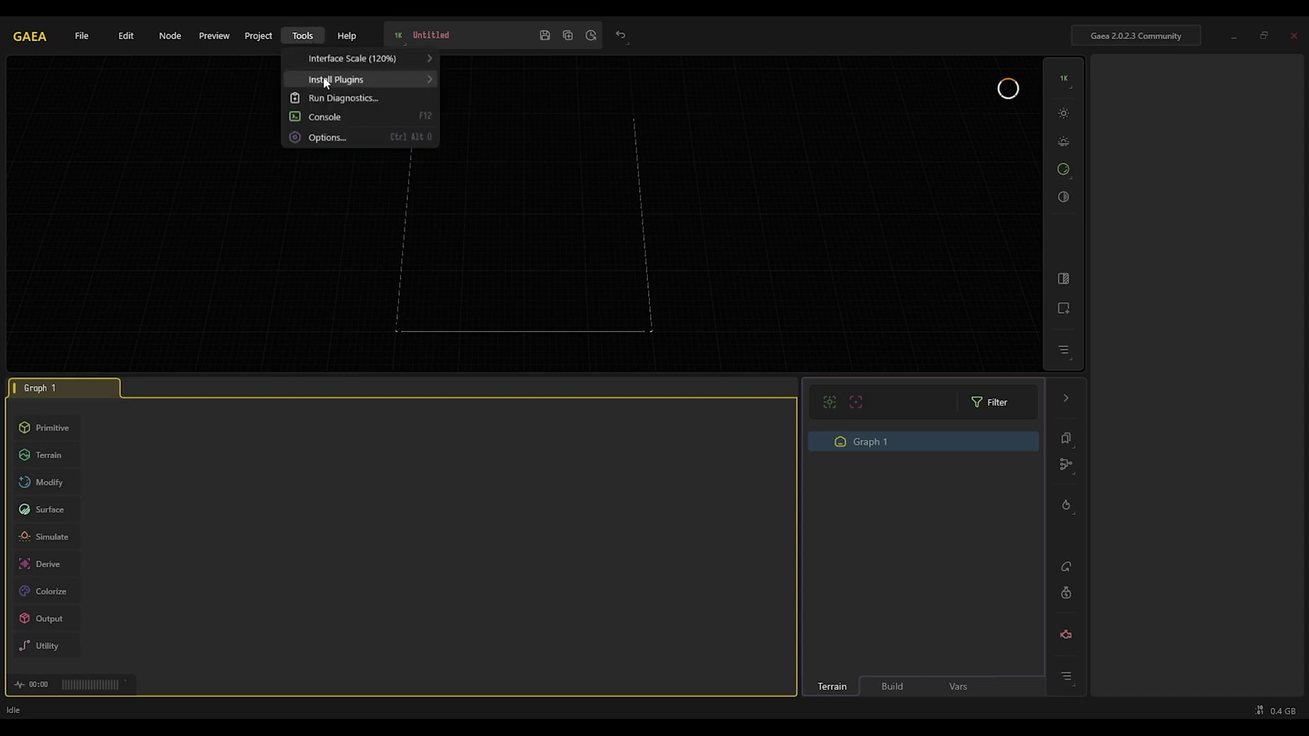
mouse_move(325, 82)
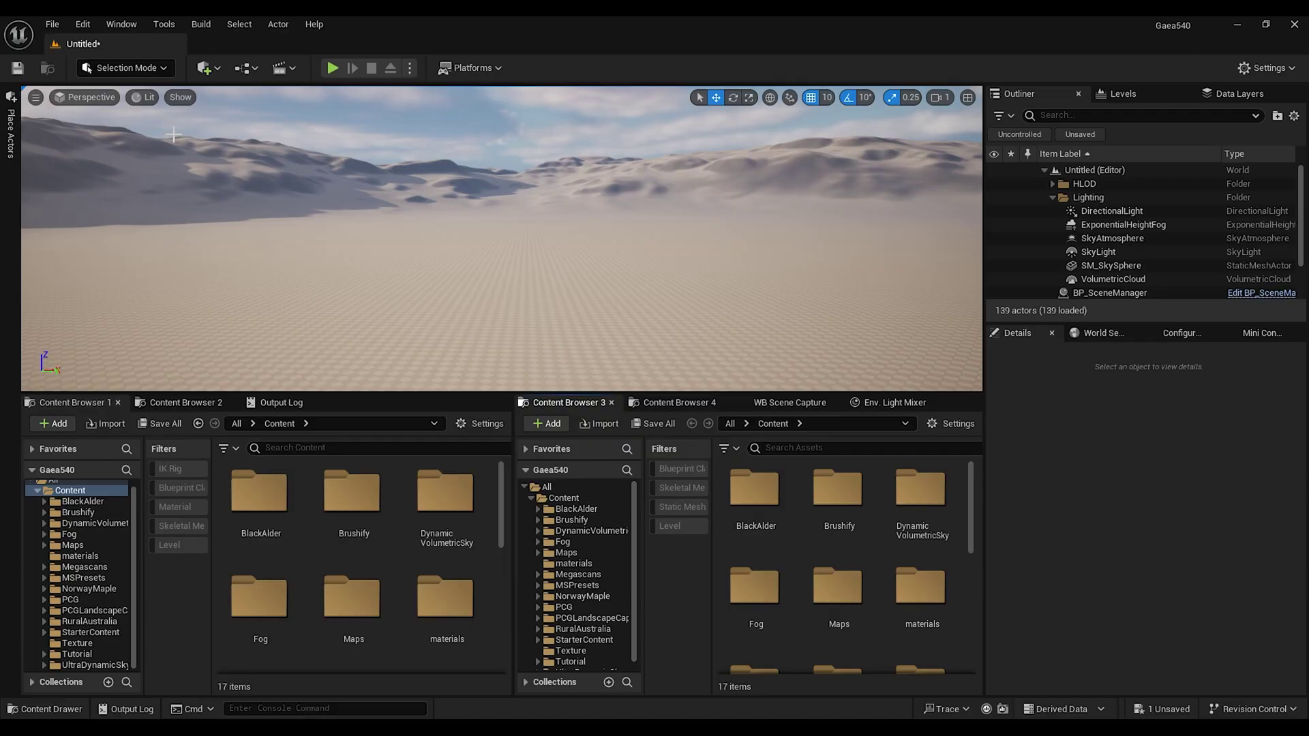
Find 'gaea' in Unreal's Plugins window, enable Gaea2Unreal and accept the beta warning
click(83, 24)
click(150, 258)
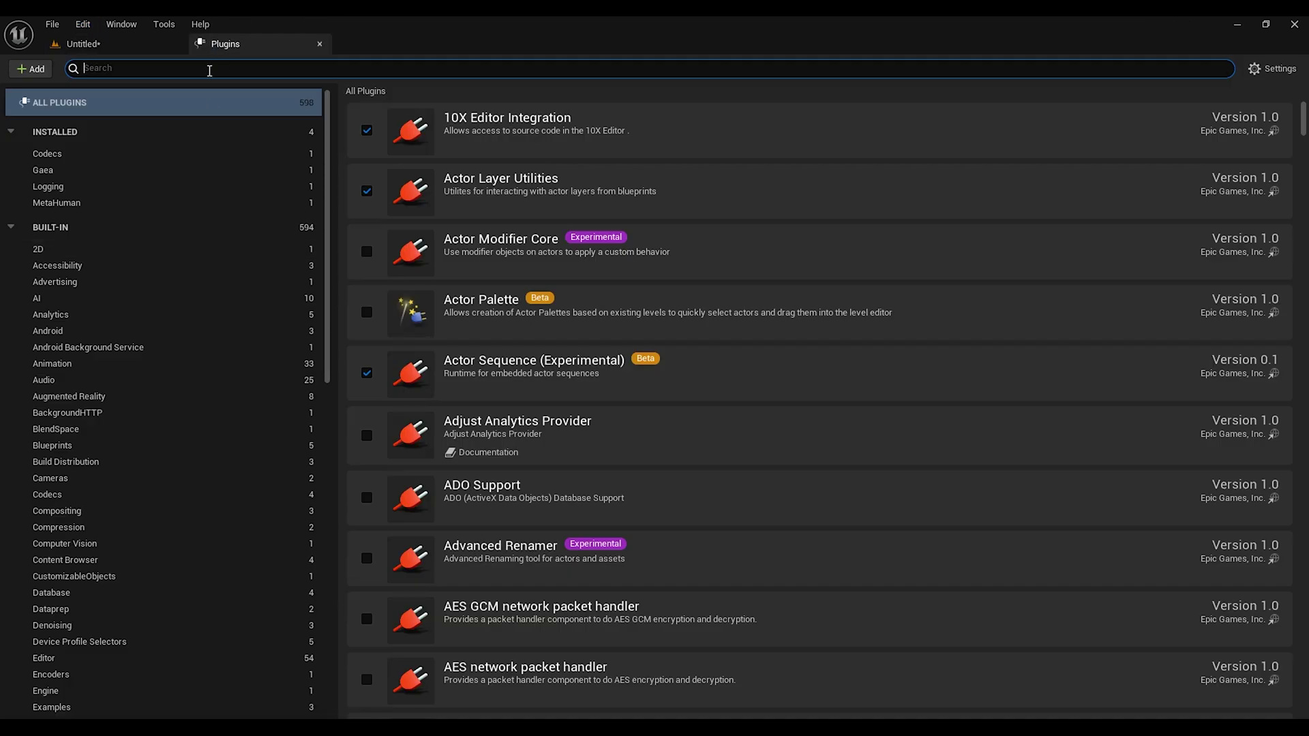
text(gaea)
click(371, 130)
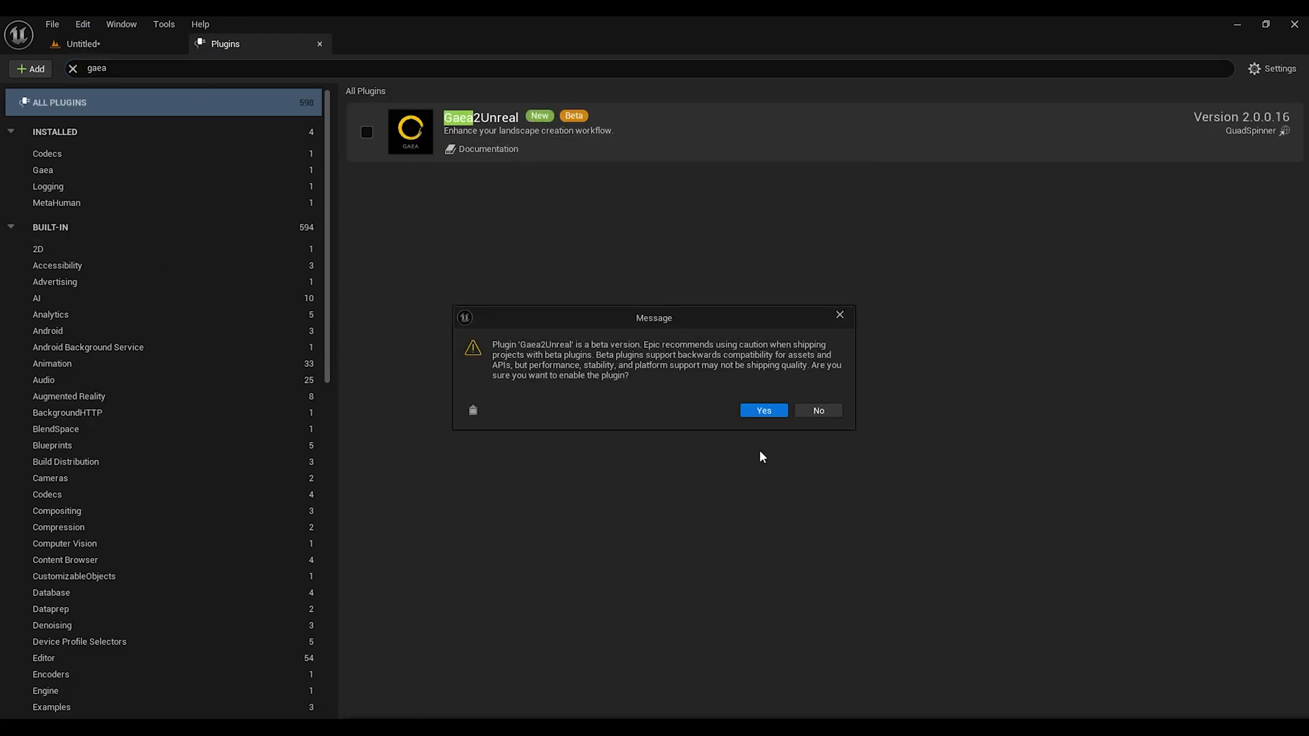
click(754, 413)
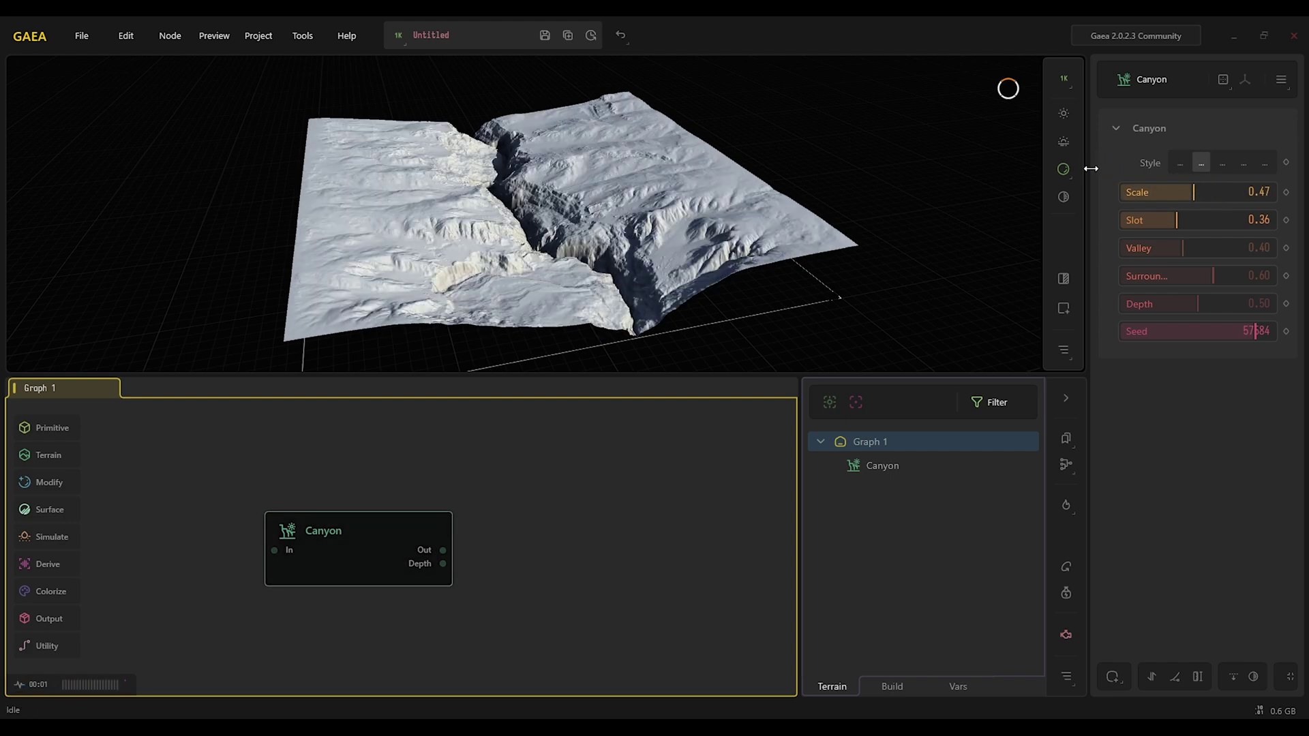
Switch the Canyon style to Strata and add a Rivers node after it
drag(1091, 168, 1022, 169)
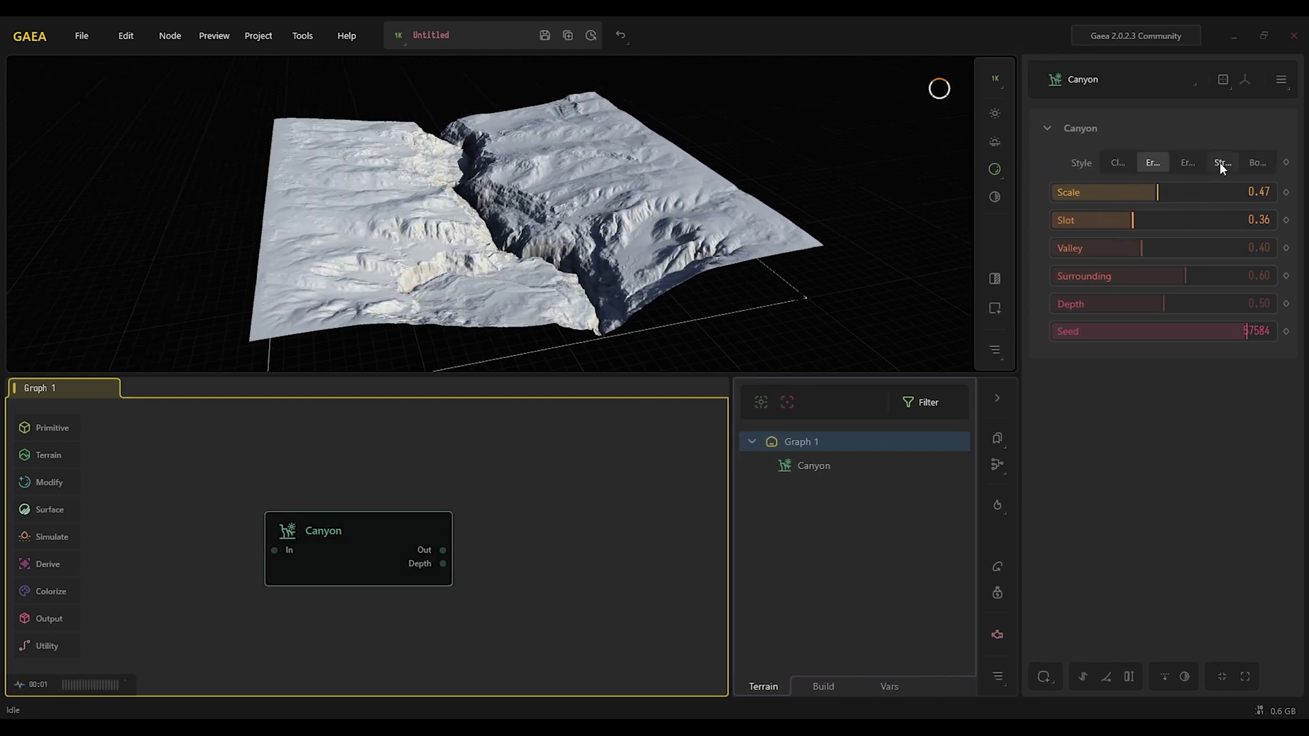
click(1222, 168)
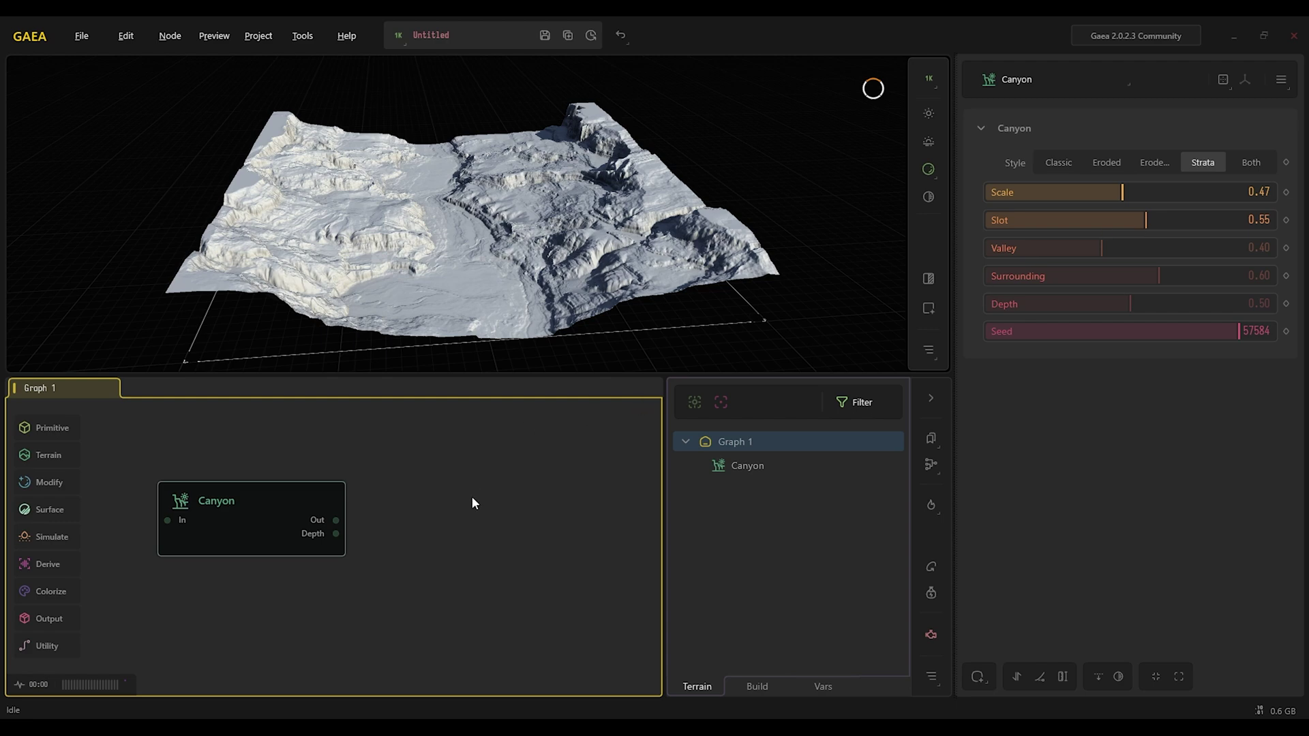
right_click(357, 509)
text(rive)
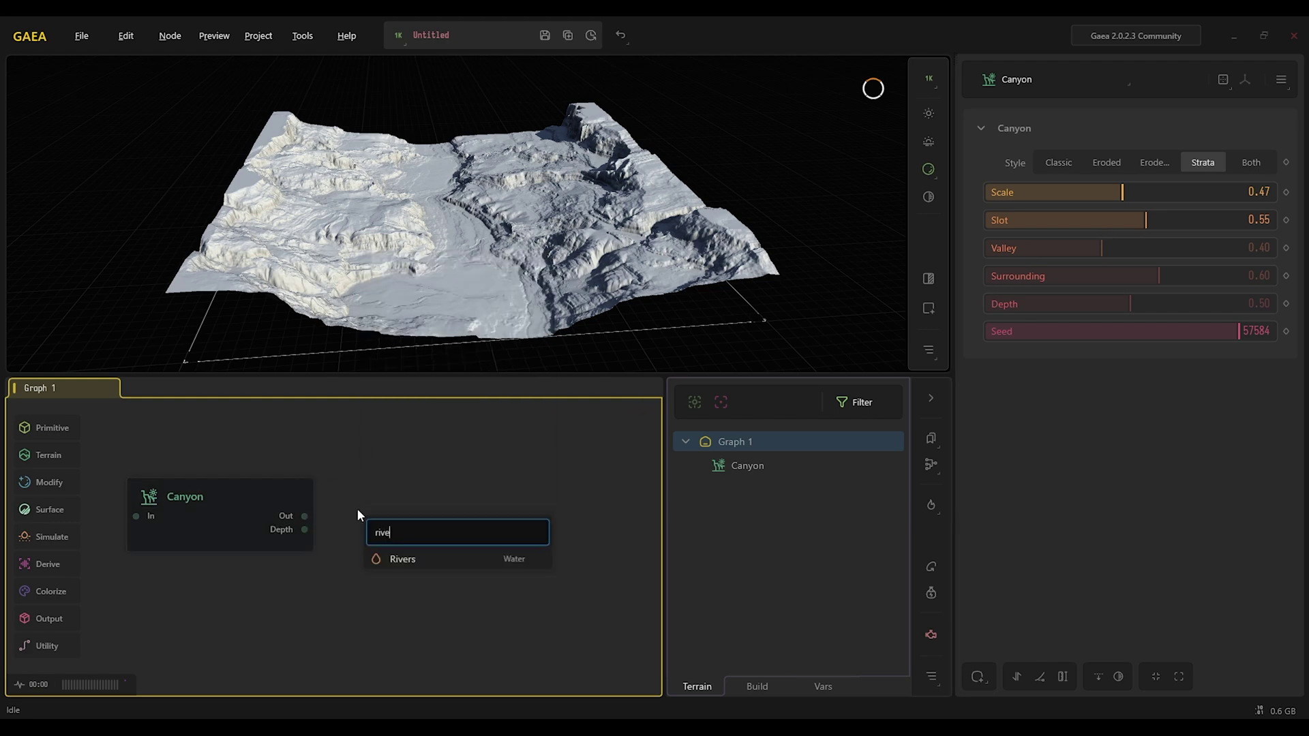
key(Return)
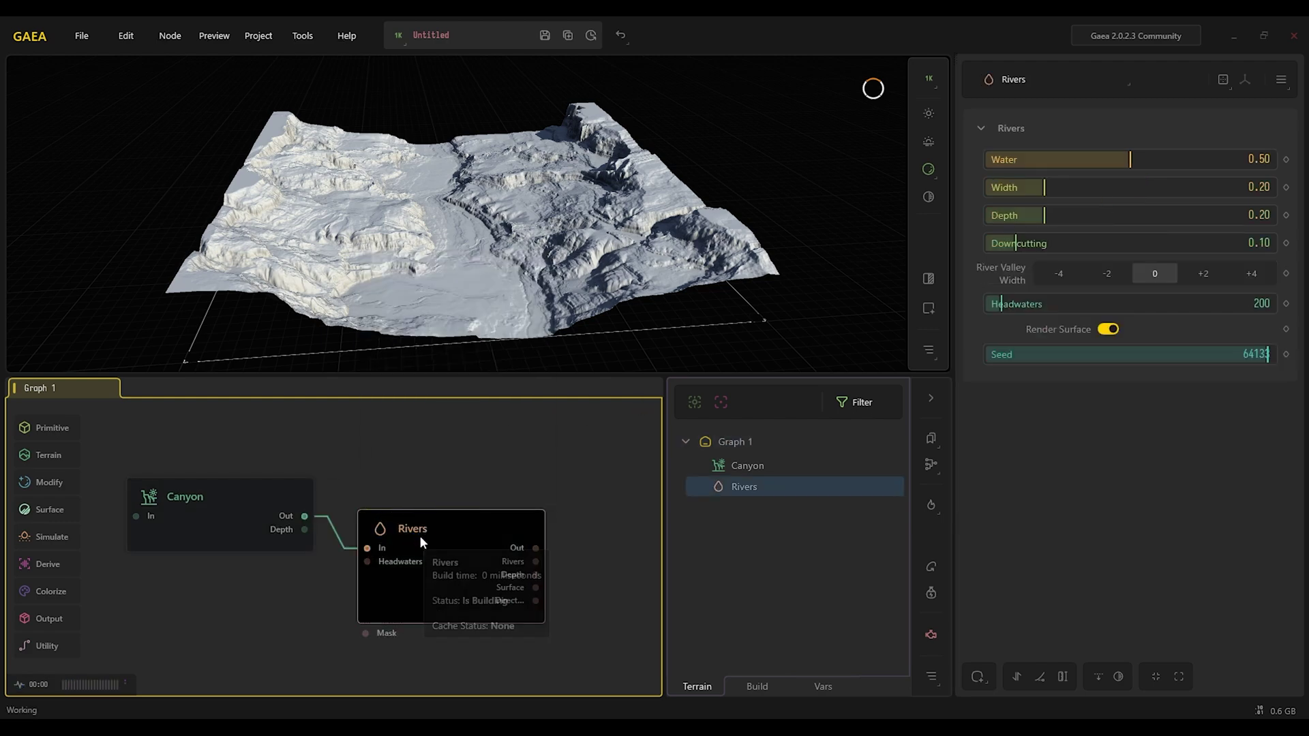
middle_drag(593, 490, 473, 473)
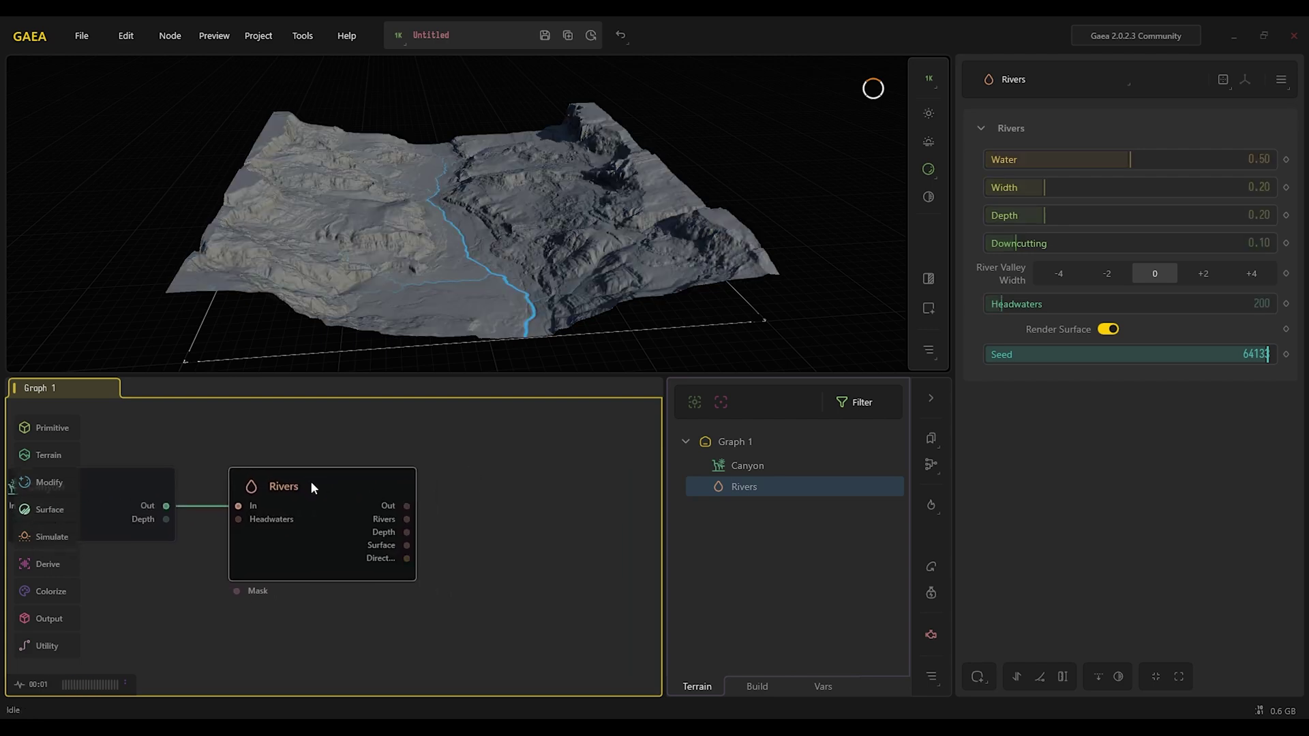
middle_drag(311, 486, 266, 493)
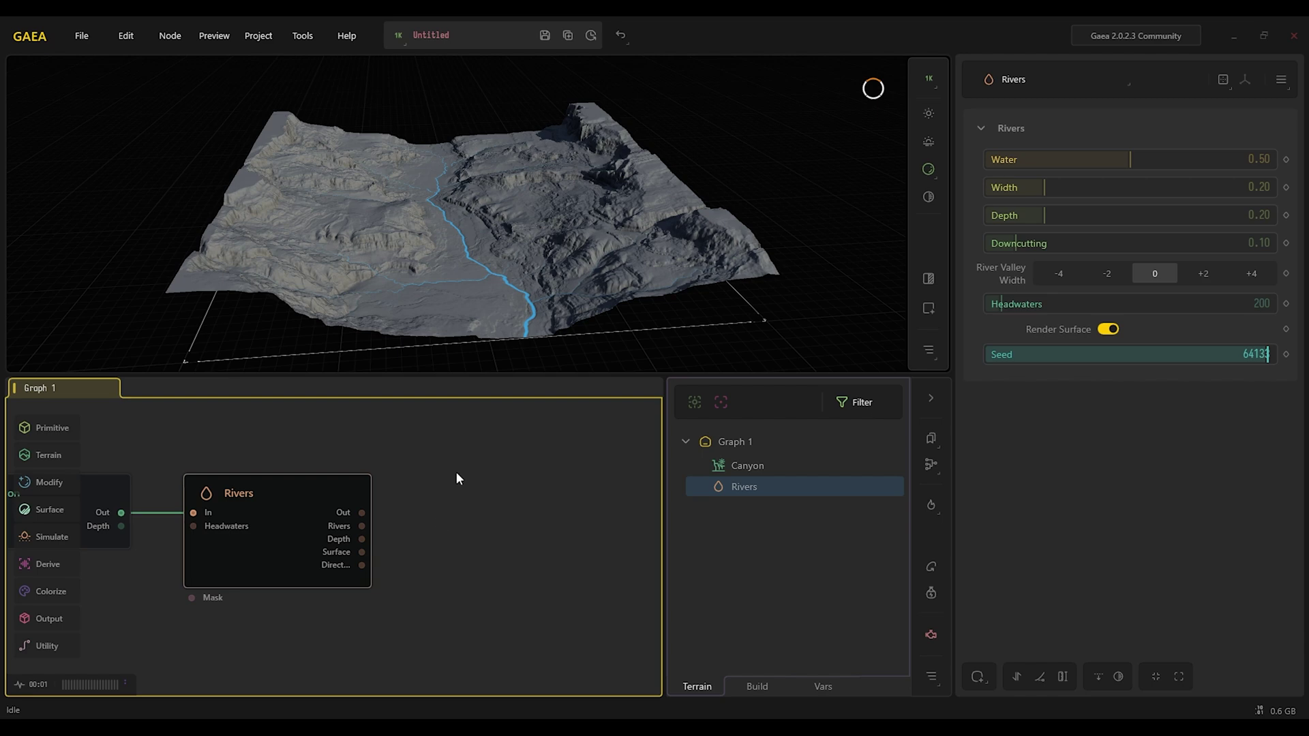
Add a SatMap node and wire the Rivers output into it
double_click(468, 487)
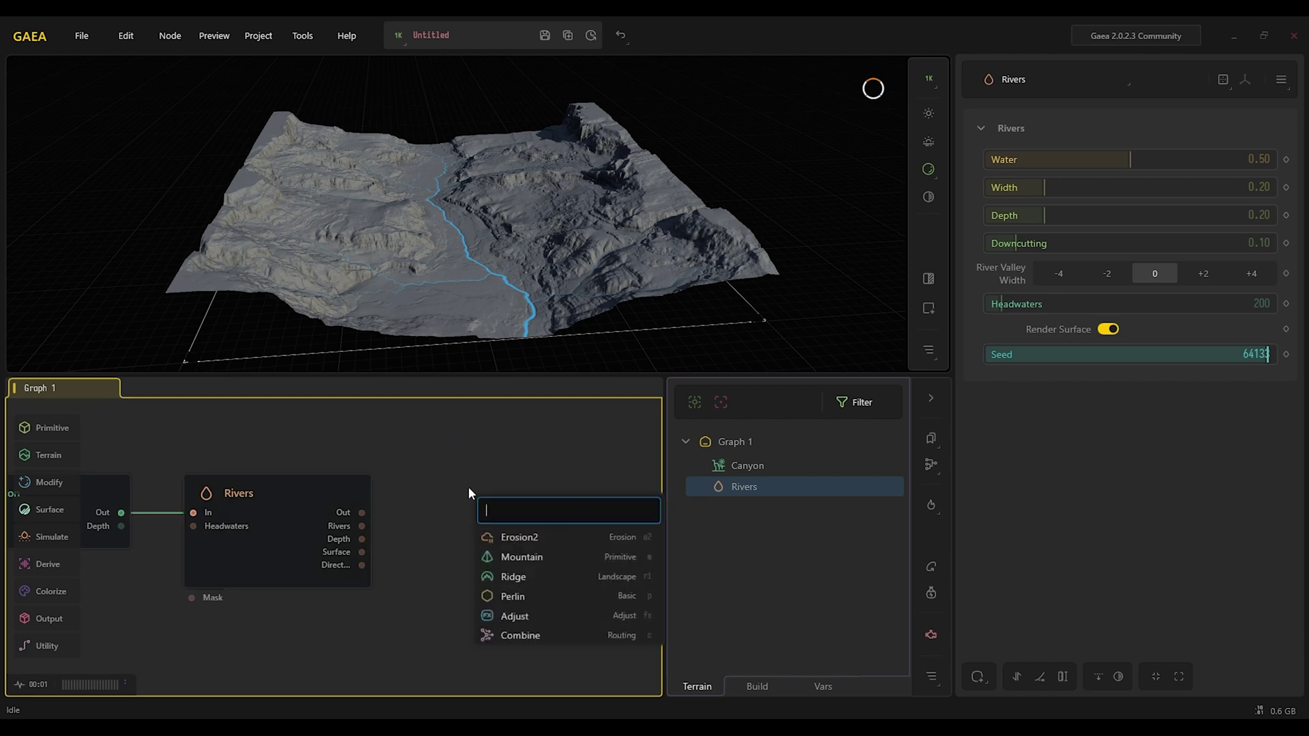
text(sat)
key(Return)
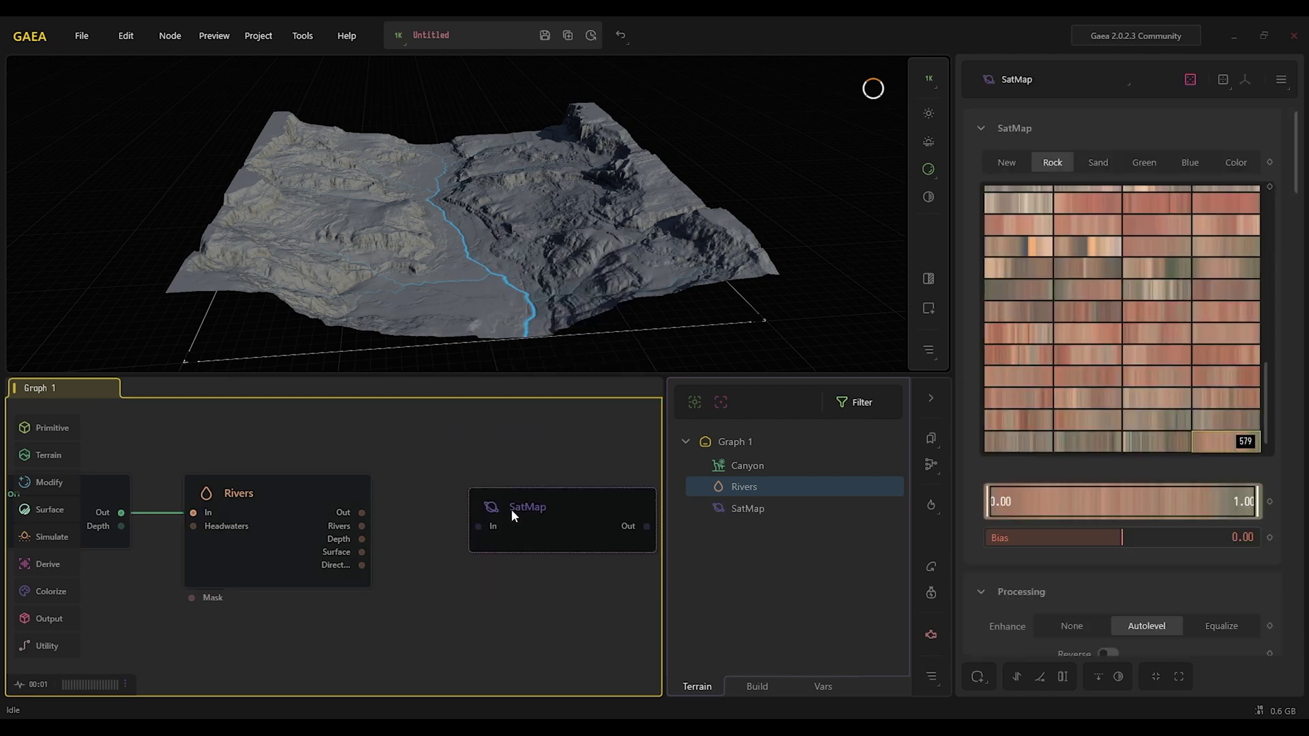
drag(496, 521, 506, 524)
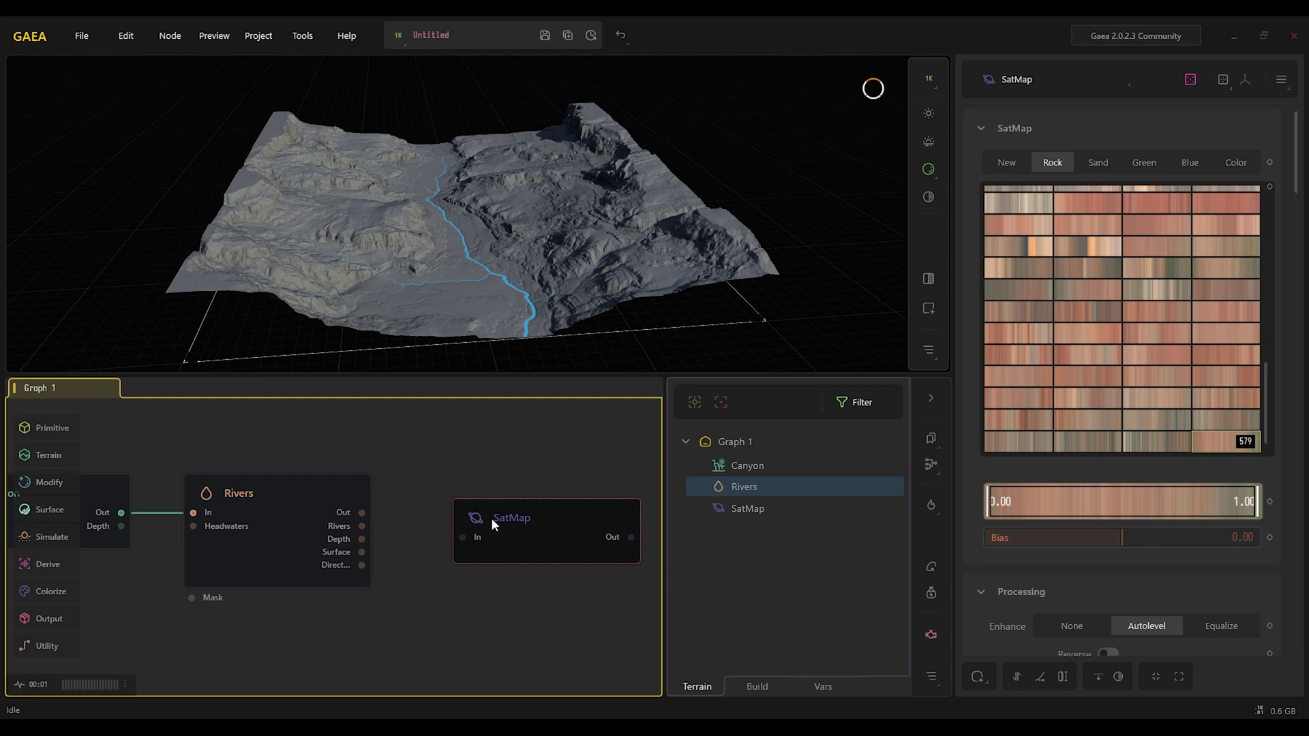
drag(362, 512, 501, 505)
Give SatMap a pink-brown Rock gradient and orbit the terrain to inspect the colouring
scroll(1012, 338, up, 2)
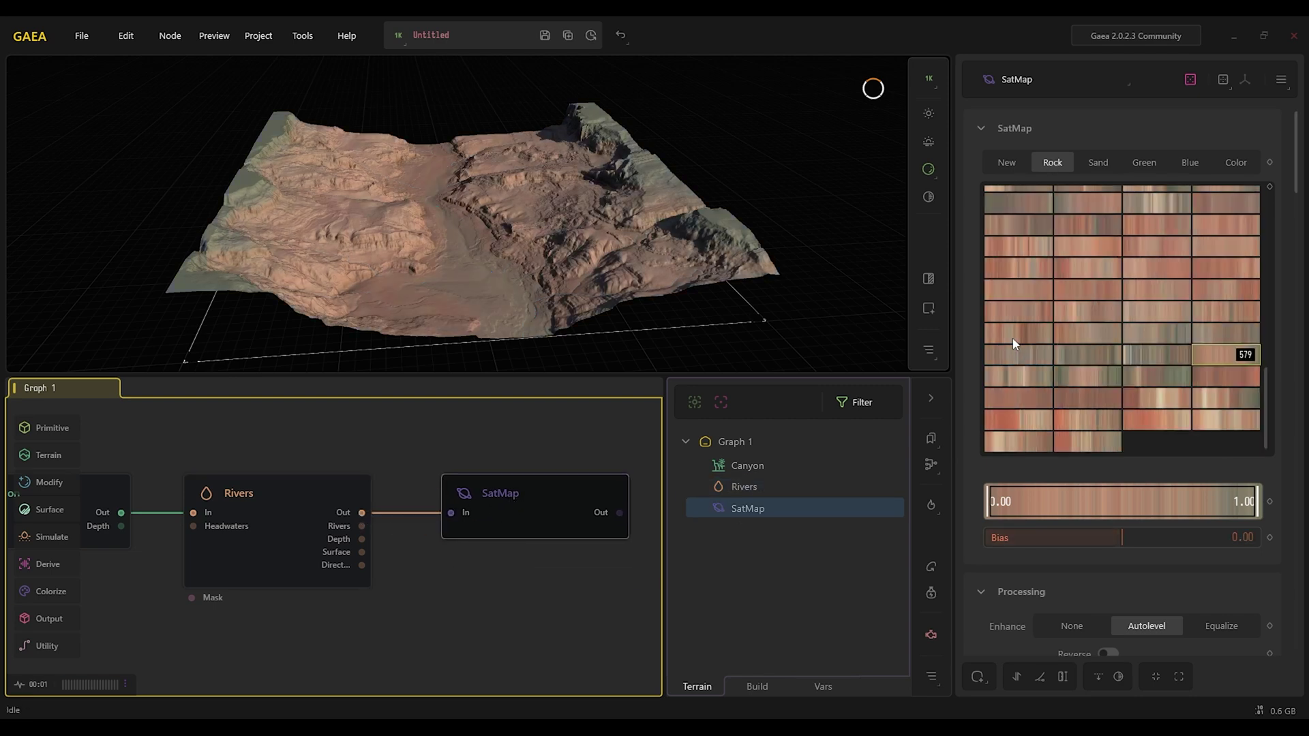
scroll(1015, 326, up, 2)
scroll(1017, 310, up, 3)
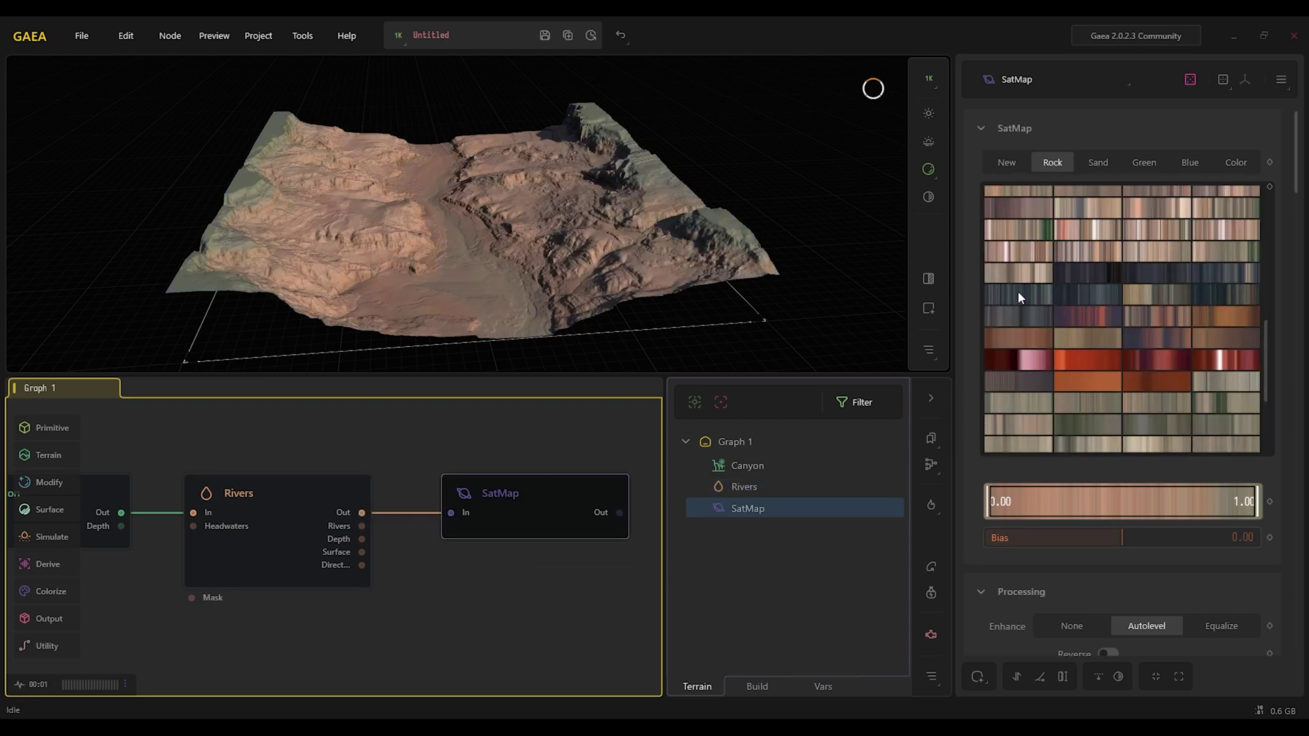
click(1018, 290)
scroll(1023, 282, up, 2)
scroll(1022, 281, up, 6)
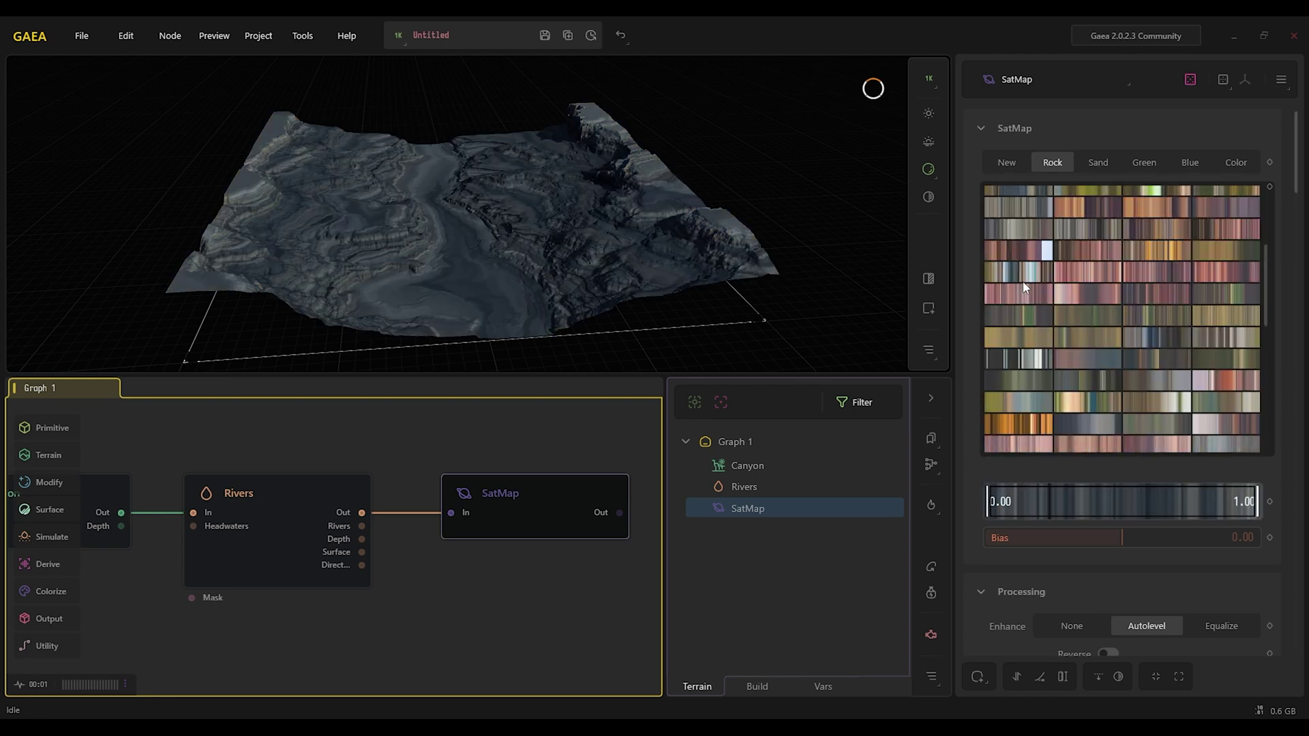
click(1023, 281)
scroll(529, 240, up, 5)
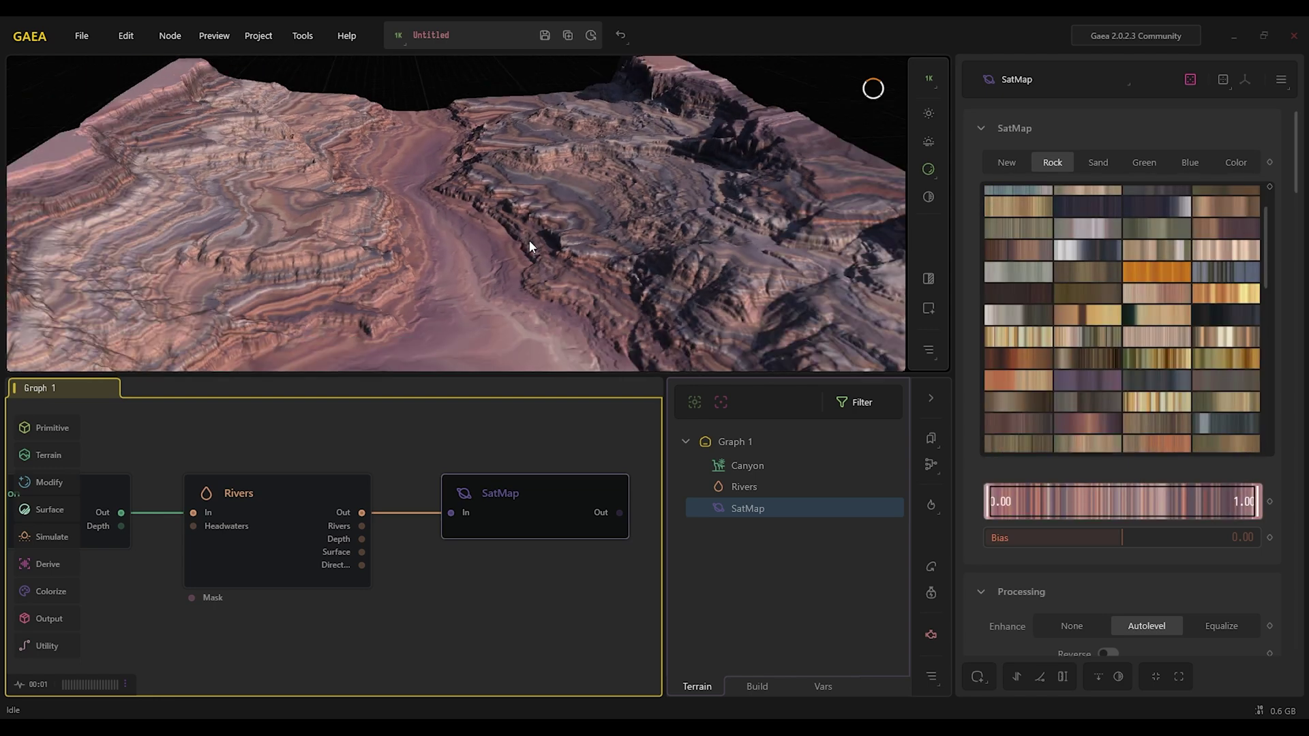
drag(455, 300, 523, 252)
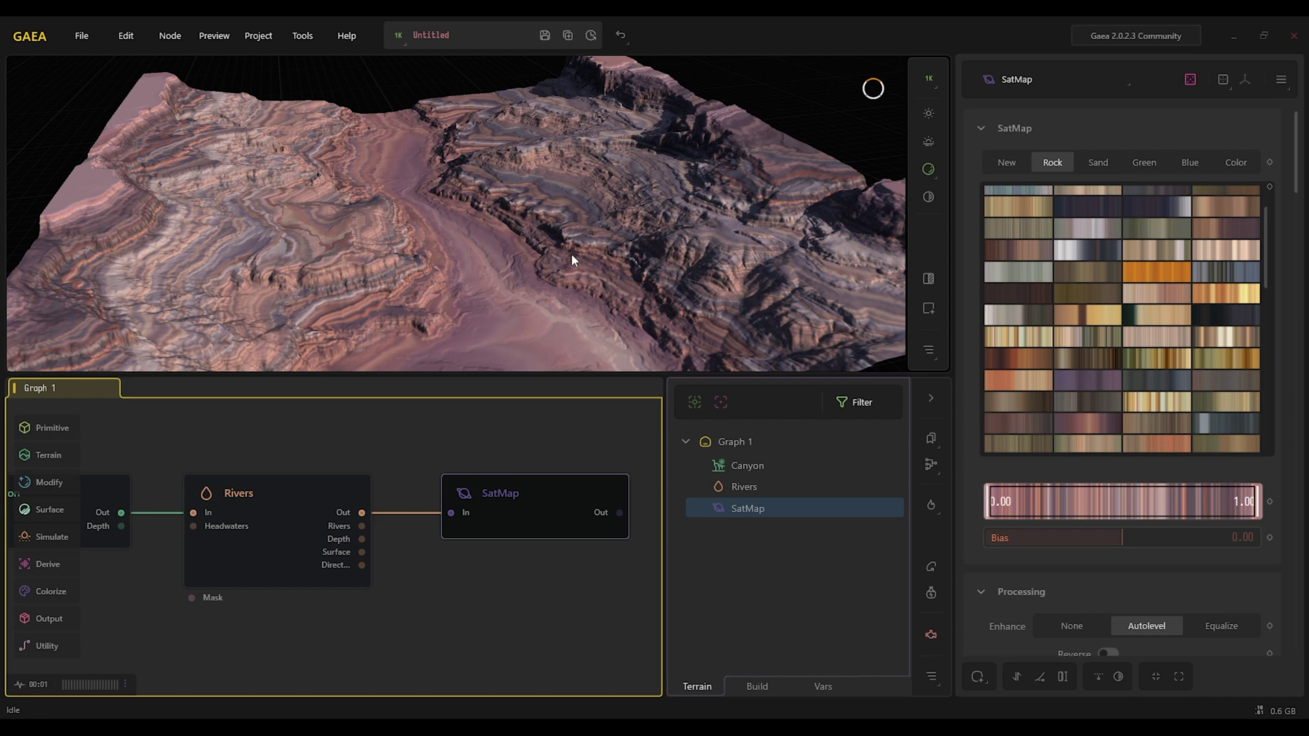
Rearrange the graph, moving the SatMap node further right
middle_drag(491, 477, 401, 462)
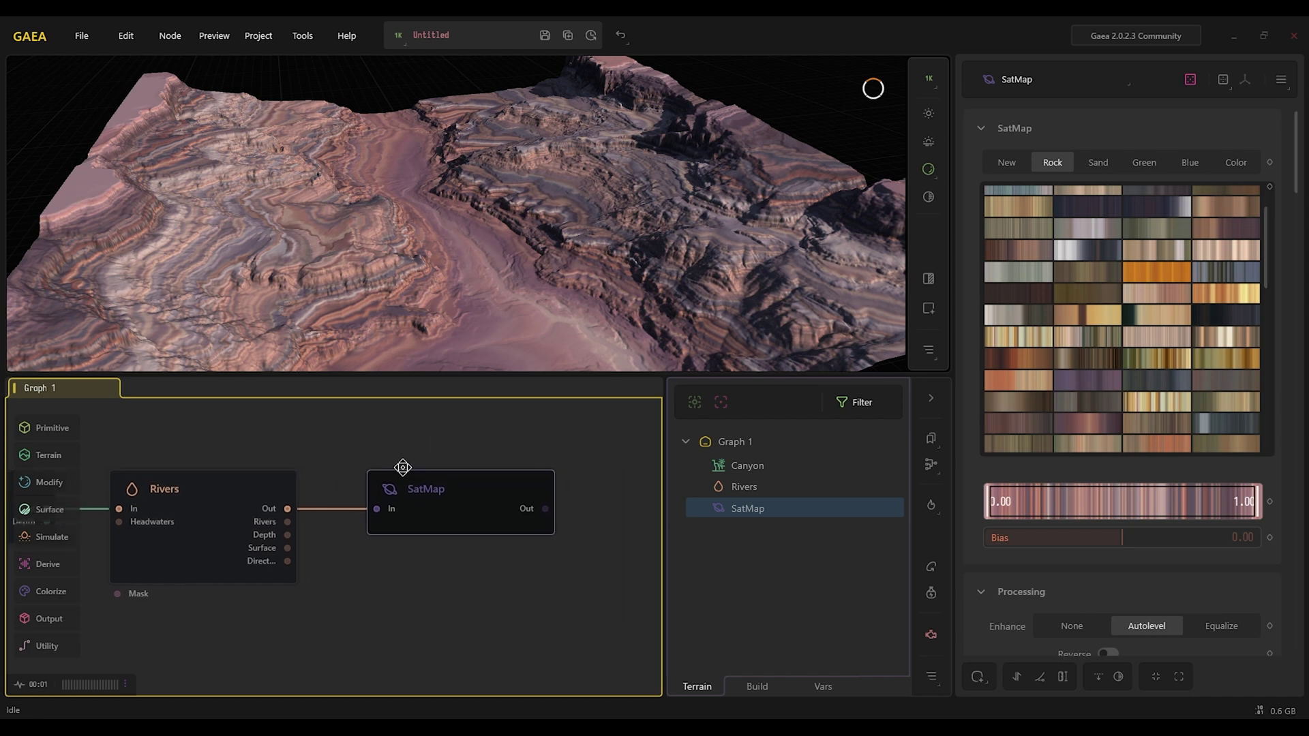
drag(446, 503, 593, 487)
scroll(379, 482, down, 3)
middle_drag(379, 484, 345, 484)
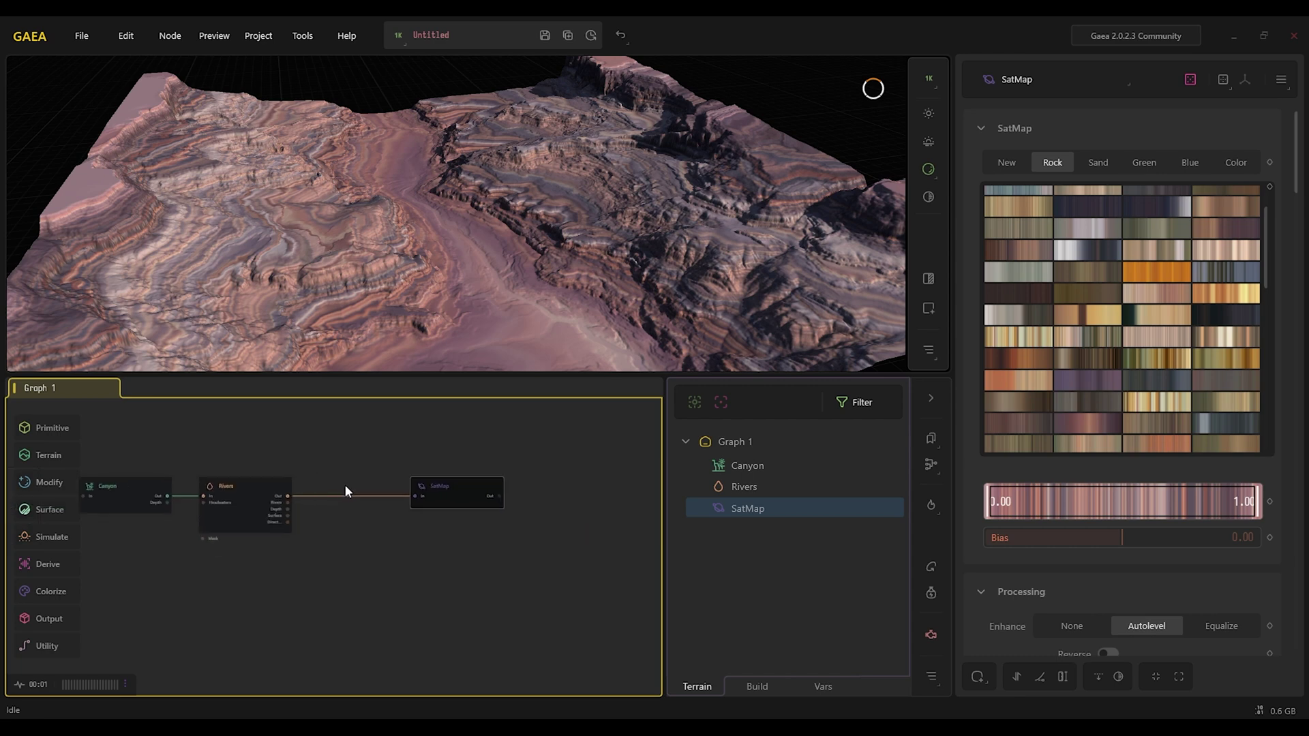
Insert TextureBase between Rivers and SatMap, then preview Rivers and SatMap
text(texture)
click(394, 542)
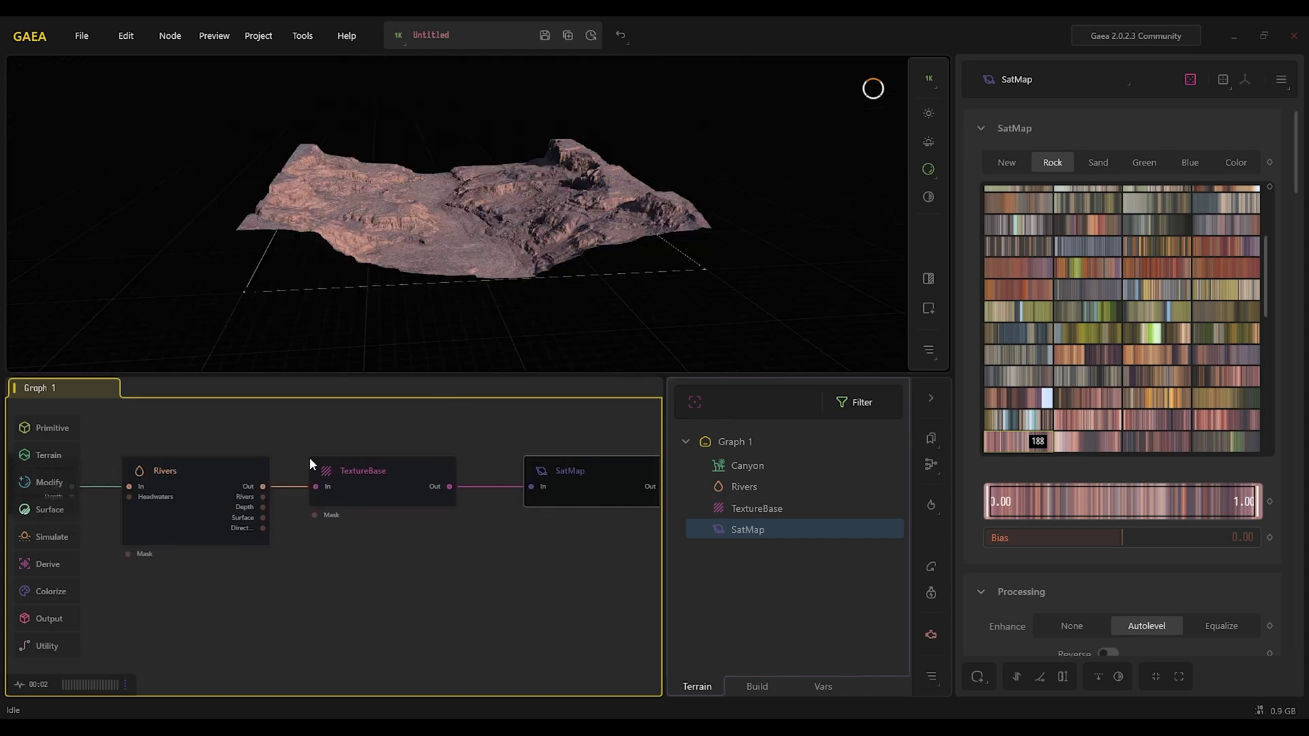
click(211, 473)
click(591, 475)
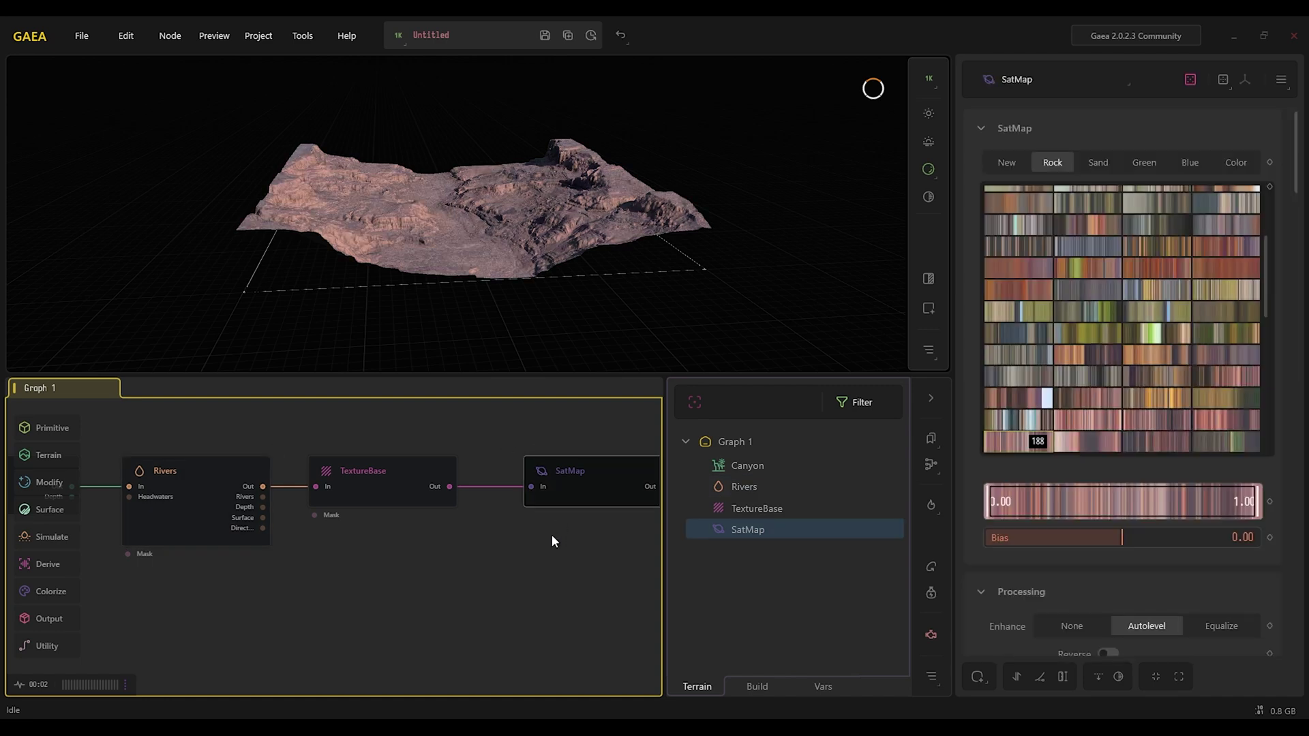
Duplicate the SatMap and give the copy blue gradient 023
key(ctrl+d)
click(1188, 163)
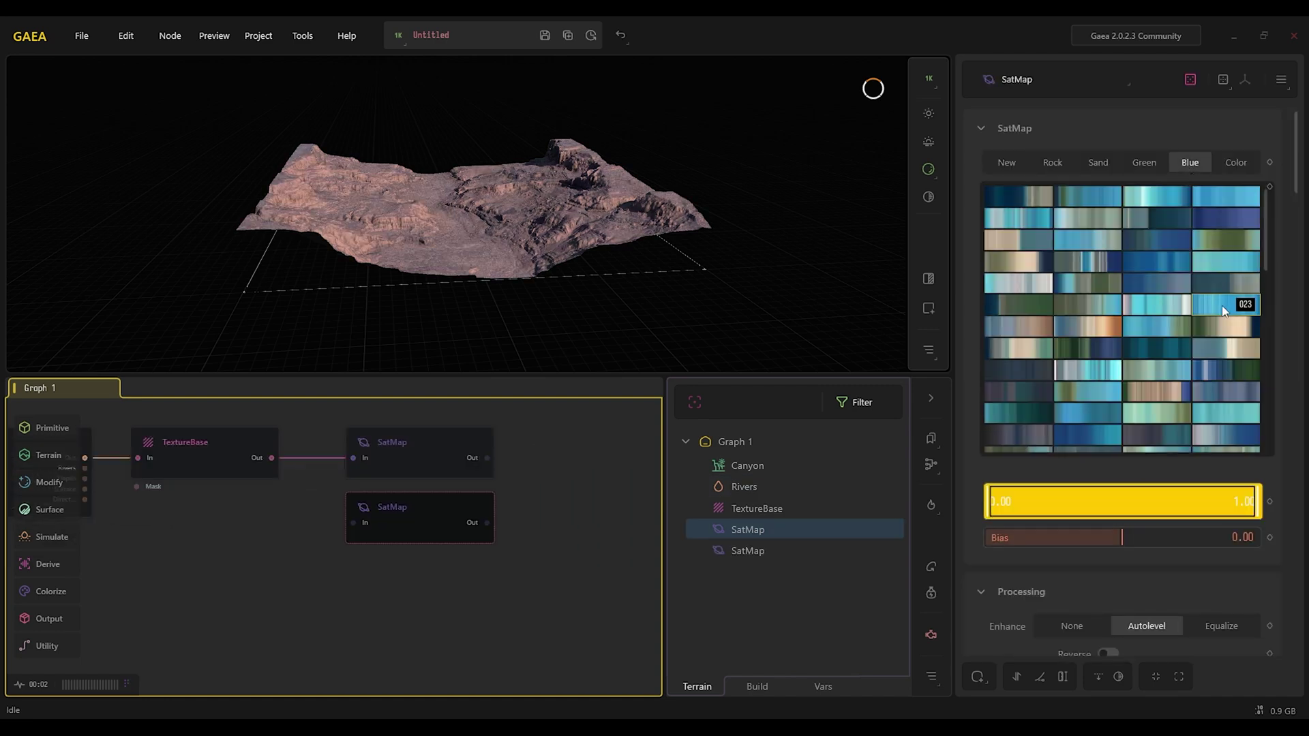
click(1224, 307)
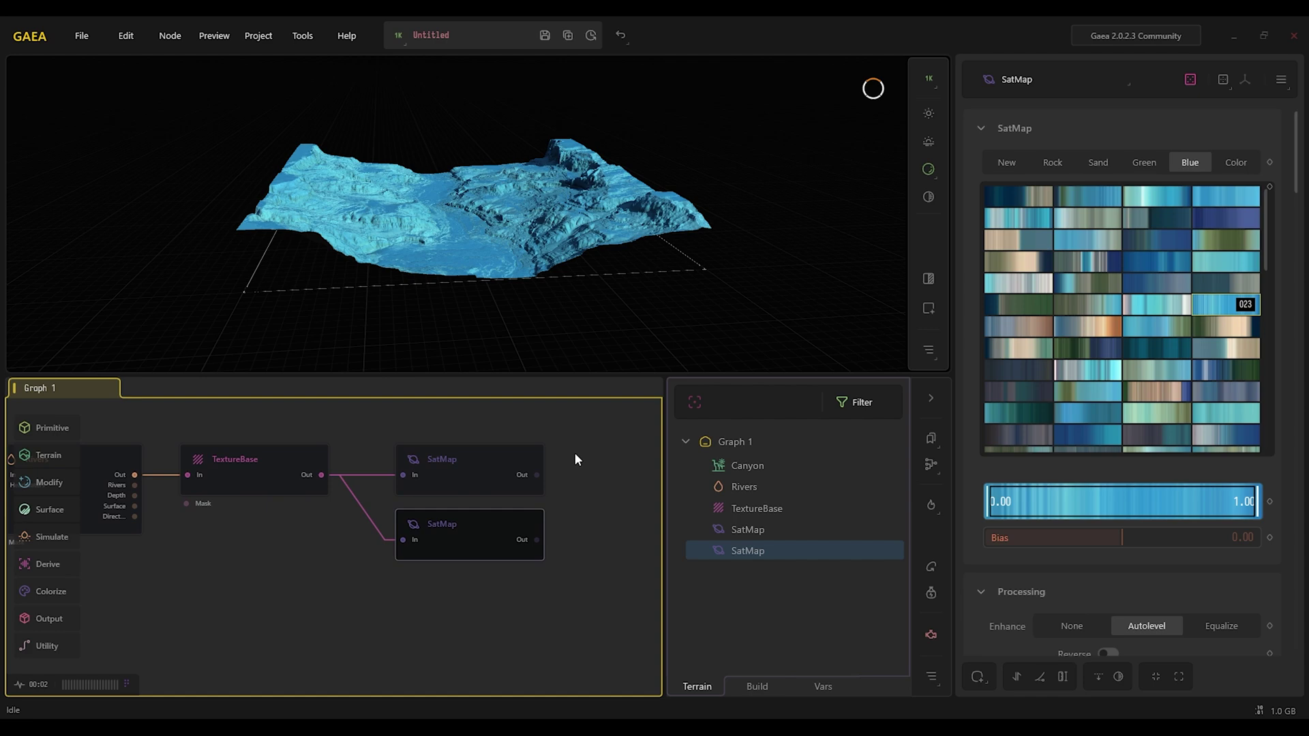
Merge both SatMap outputs into a new Combine node and wire Canyon's Depth toward it
middle_drag(574, 454, 495, 453)
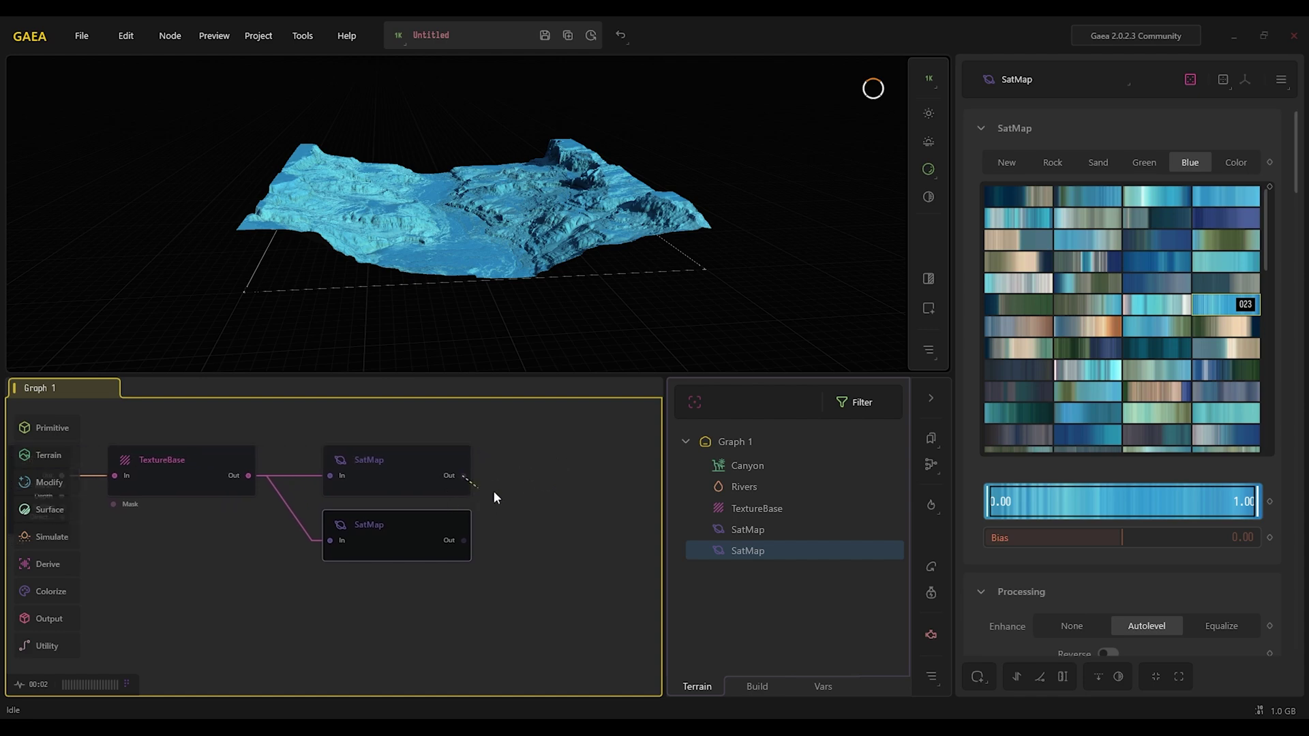
drag(469, 541, 464, 541)
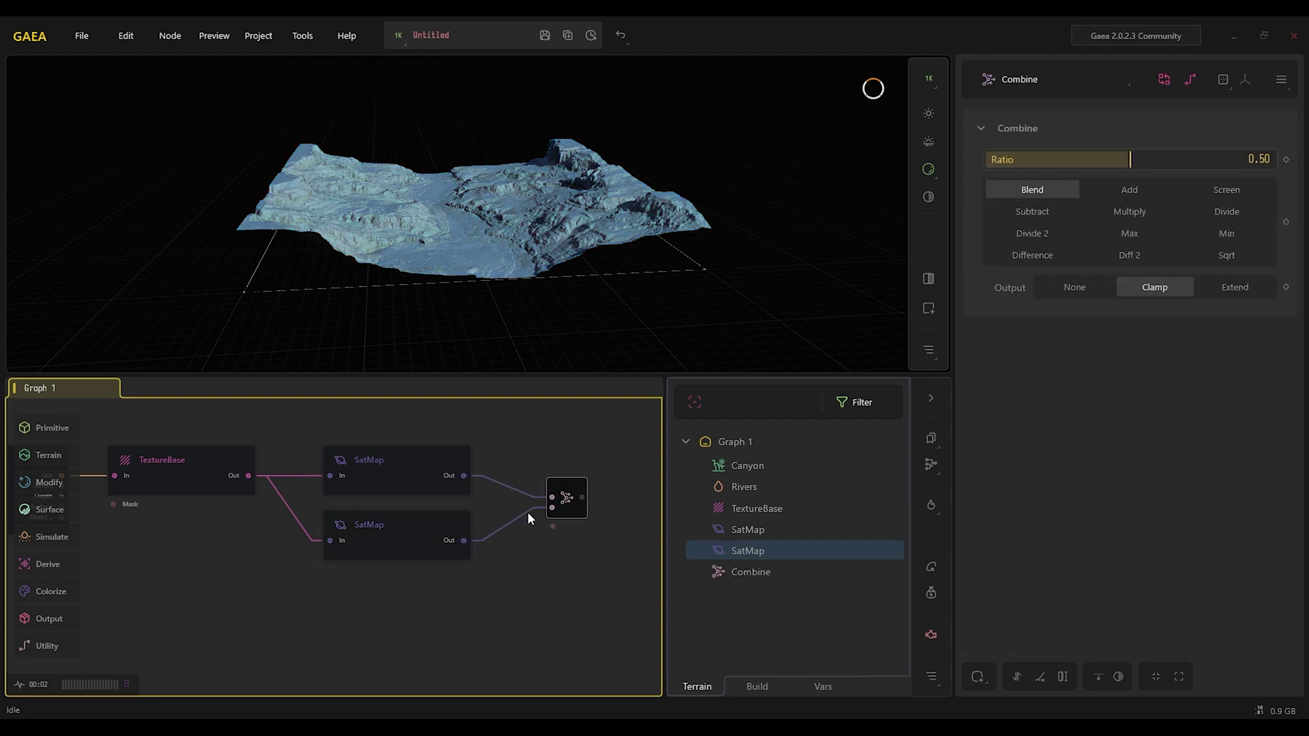
mouse_move(564, 509)
mouse_down()
mouse_move(563, 477)
mouse_move(548, 496)
mouse_up()
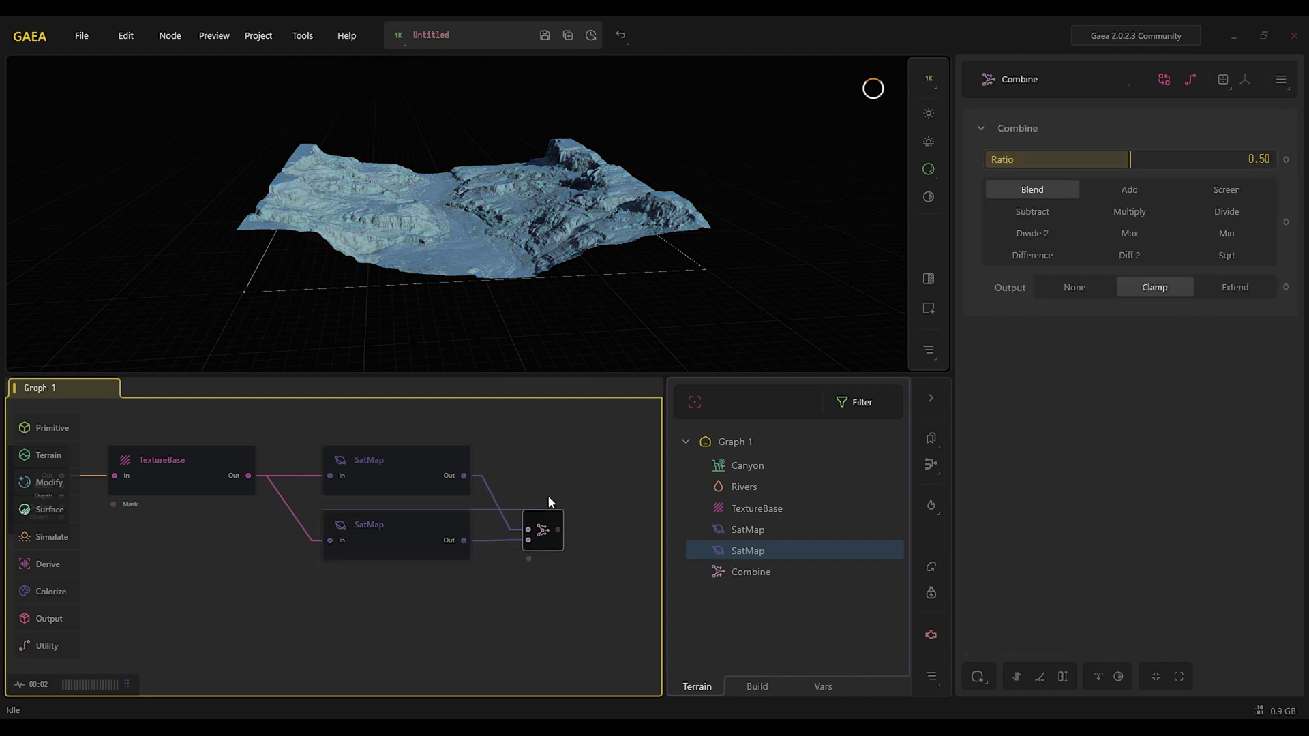
middle_drag(548, 496, 616, 487)
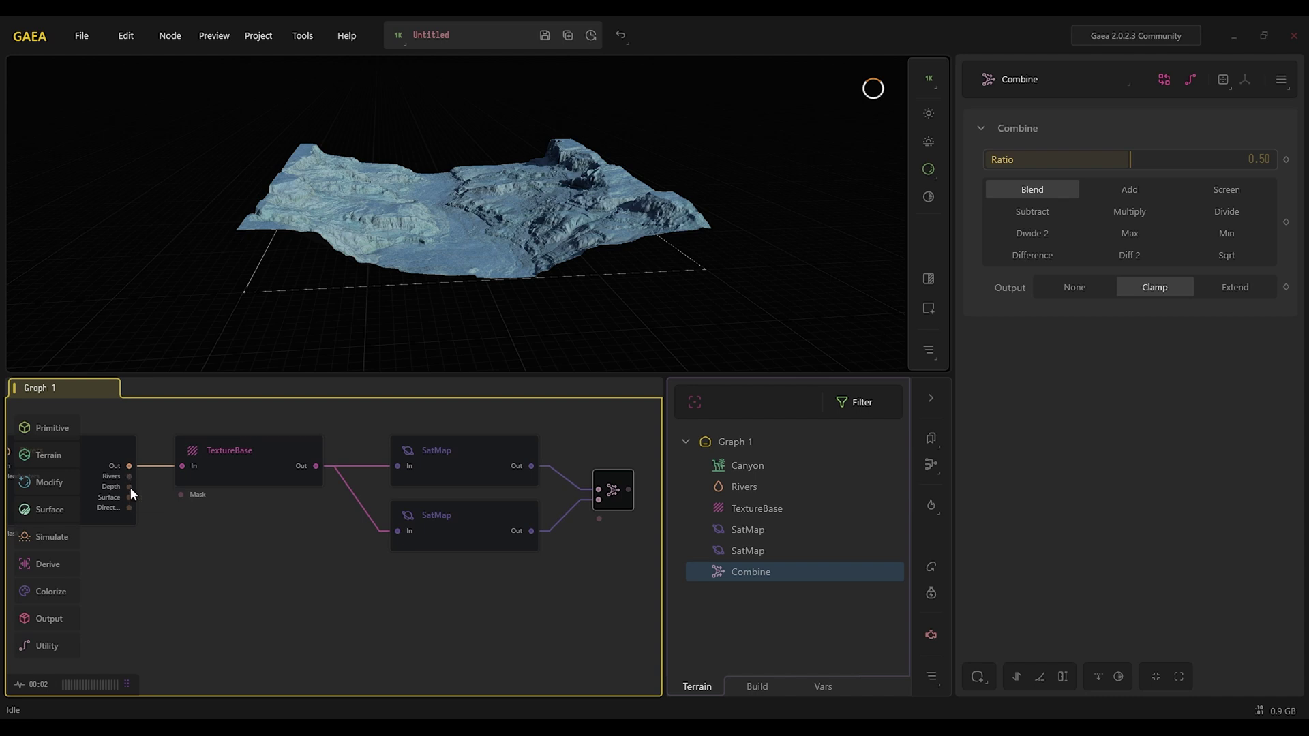
drag(129, 488, 599, 518)
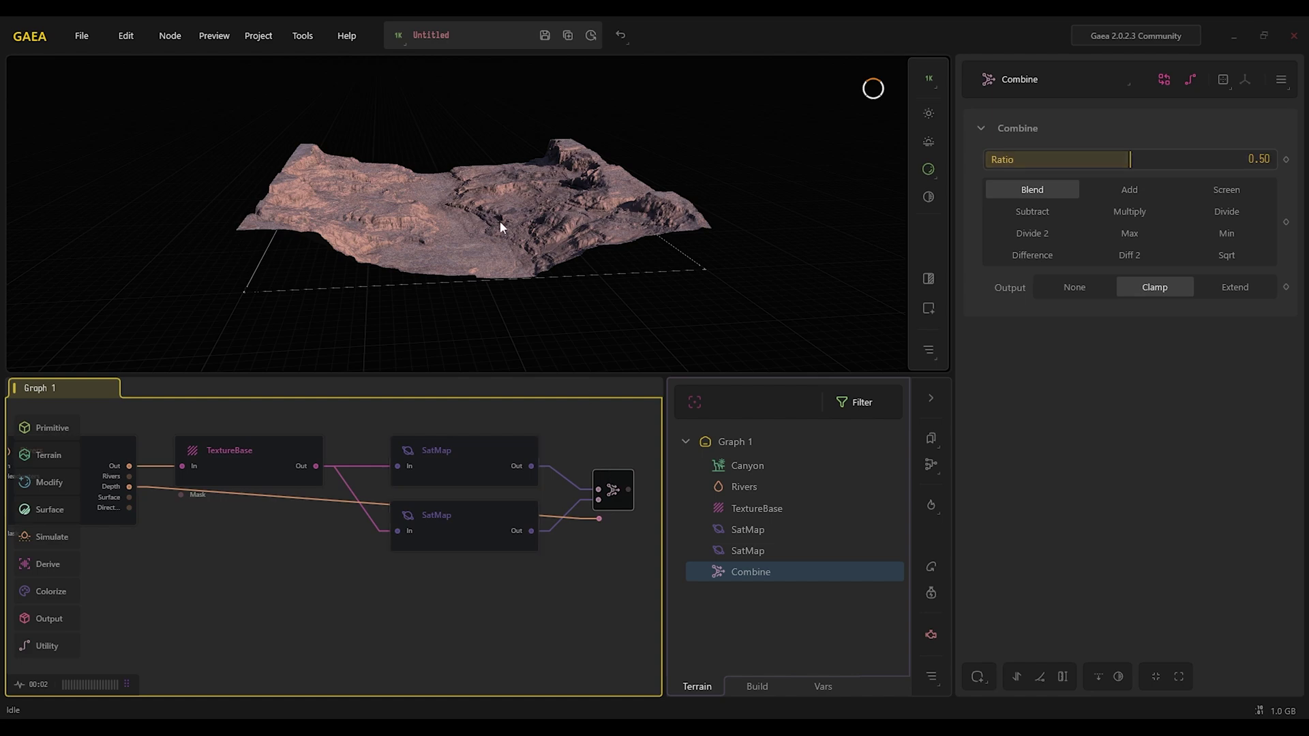
Create an Adjust node from the Rivers Depth output and feed it into Combine's mask input
mouse_move(585, 539)
middle_down()
mouse_move(564, 552)
mouse_move(599, 545)
middle_up()
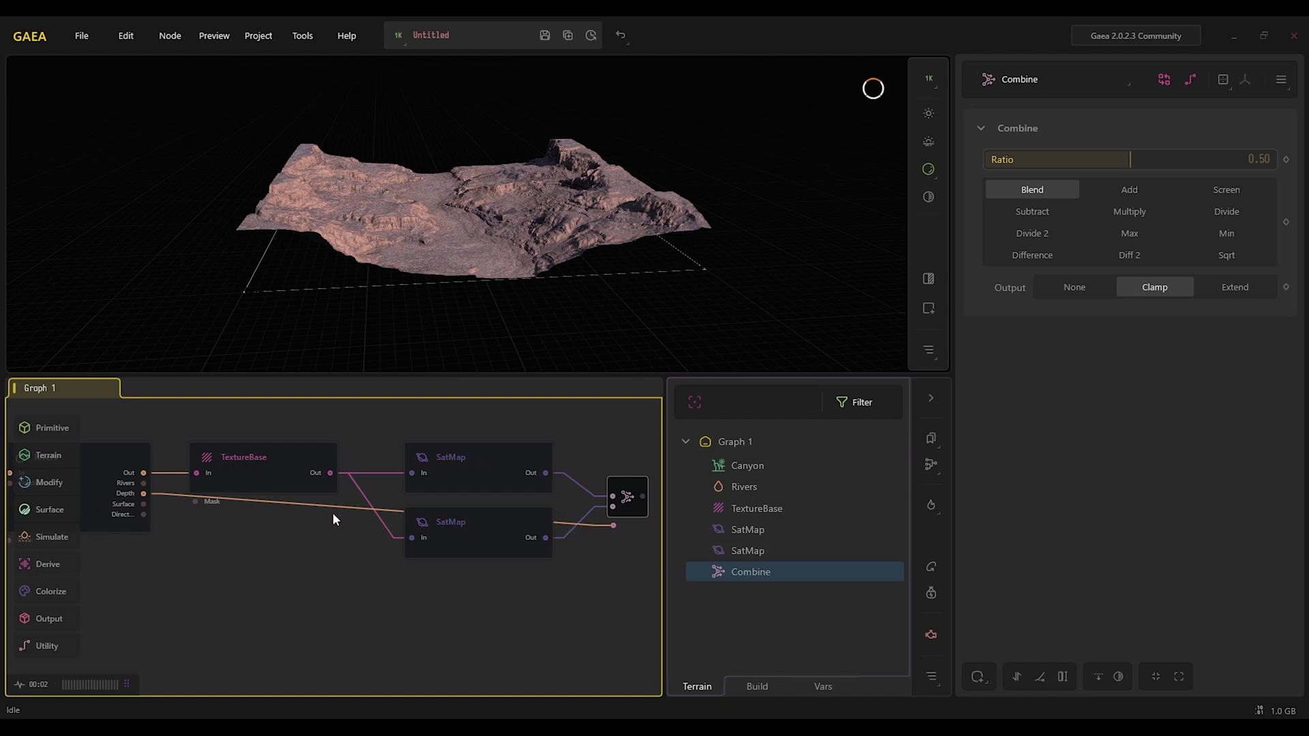
middle_drag(304, 542, 208, 512)
click(164, 505)
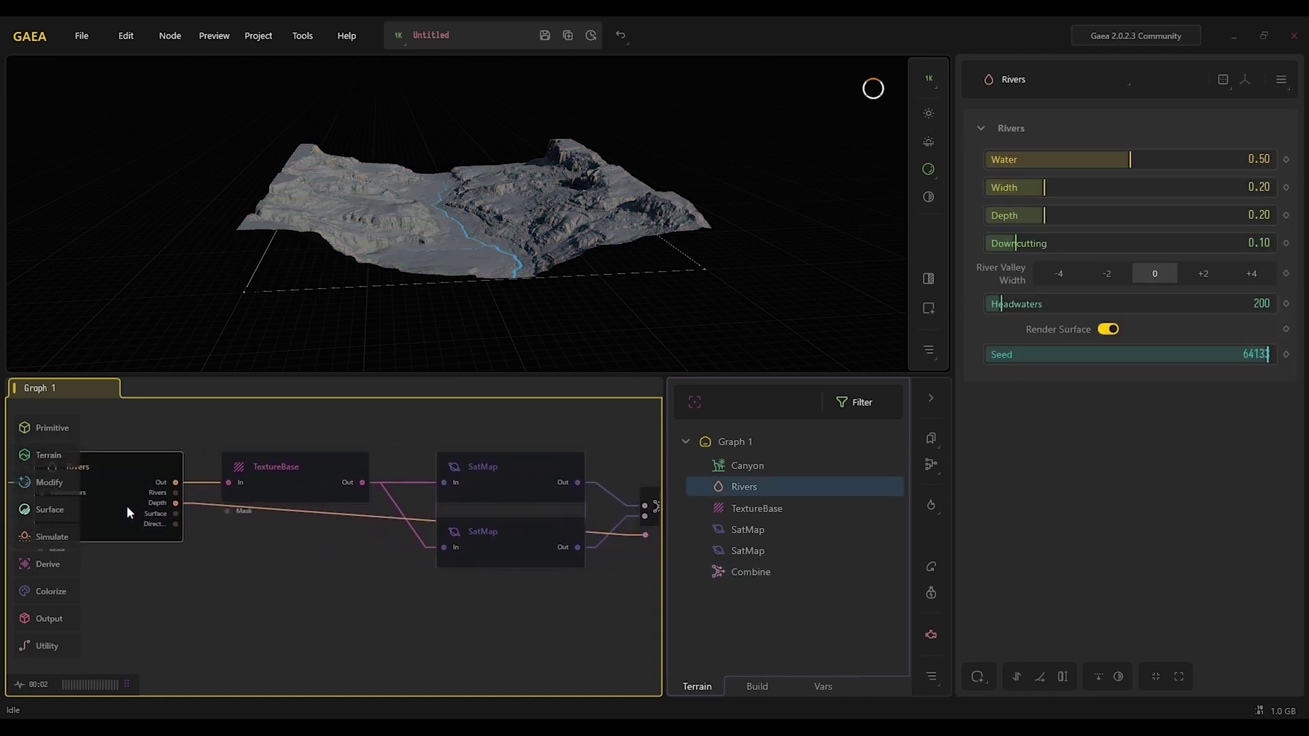
middle_drag(126, 505, 134, 445)
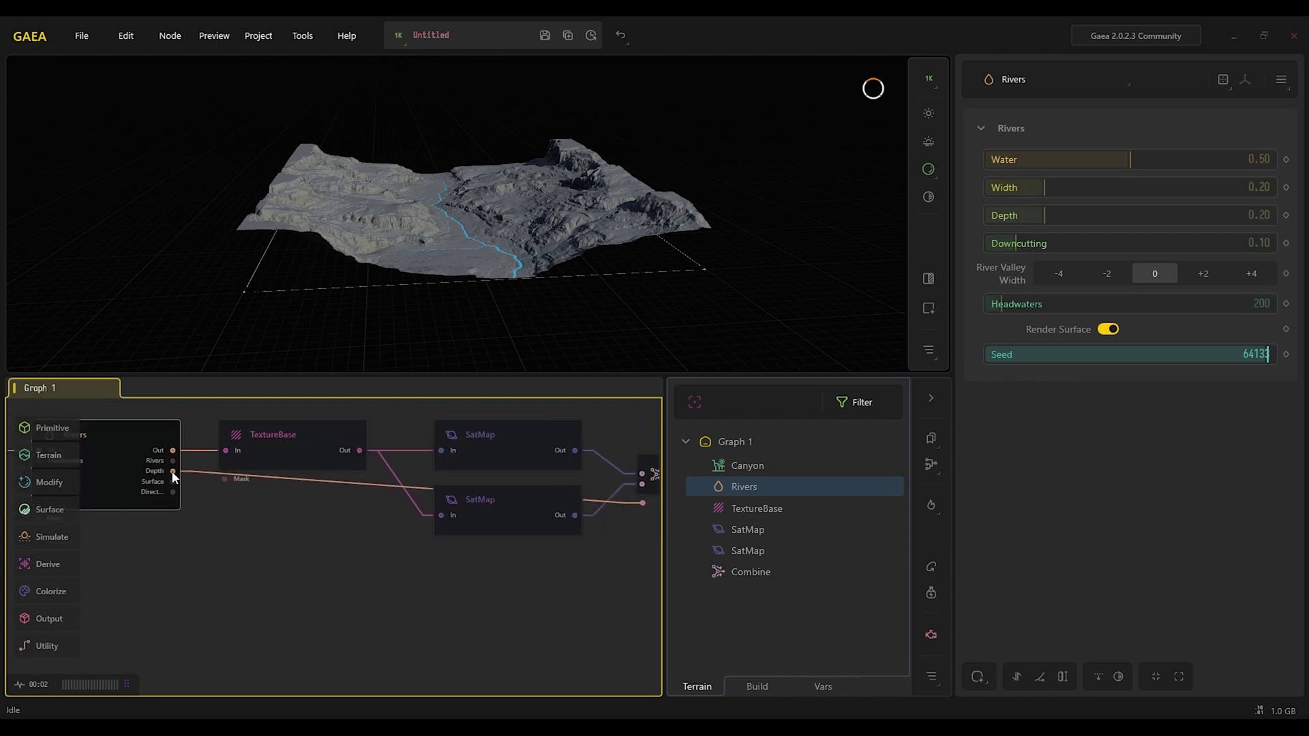
drag(296, 543, 423, 562)
click(378, 561)
middle_drag(422, 562, 331, 564)
drag(328, 584, 567, 494)
click(567, 494)
Enable Equalize on the Adjust node, set Multiply to 4.14, and preview Combine
middle_drag(347, 503, 409, 509)
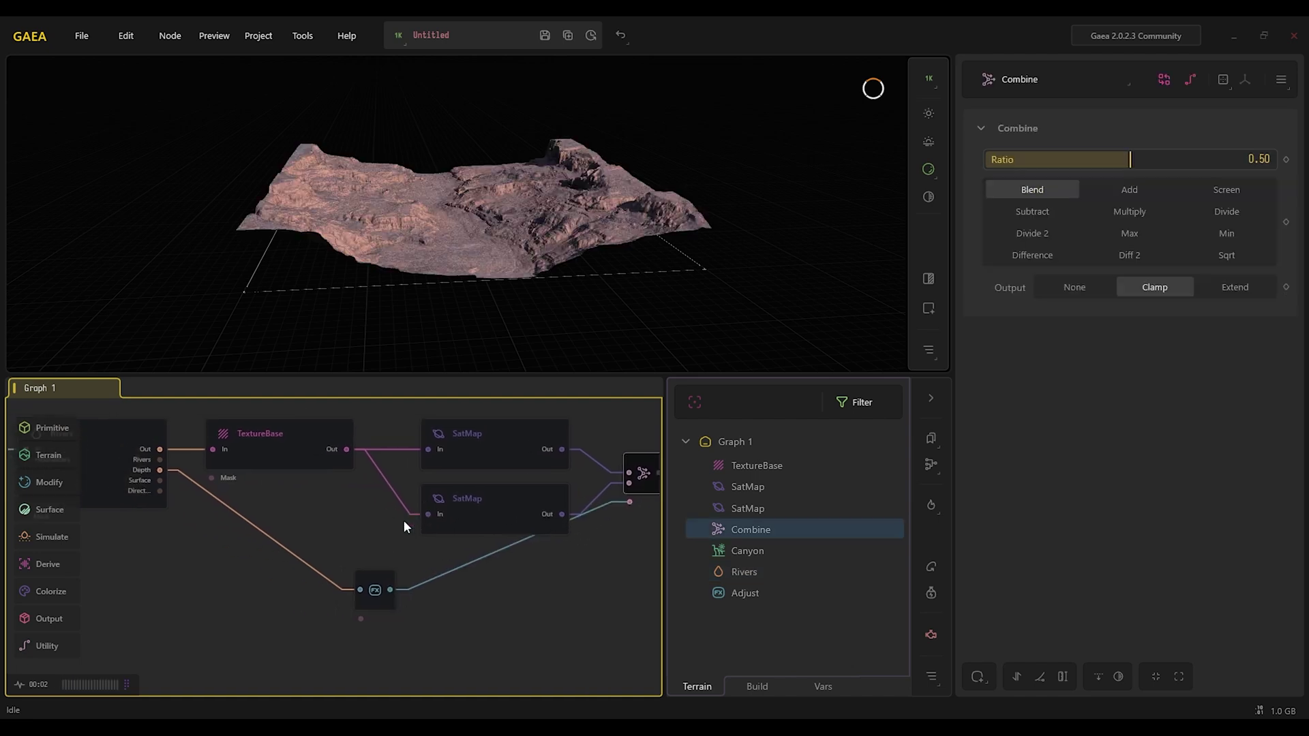
drag(382, 579, 354, 555)
click(1108, 315)
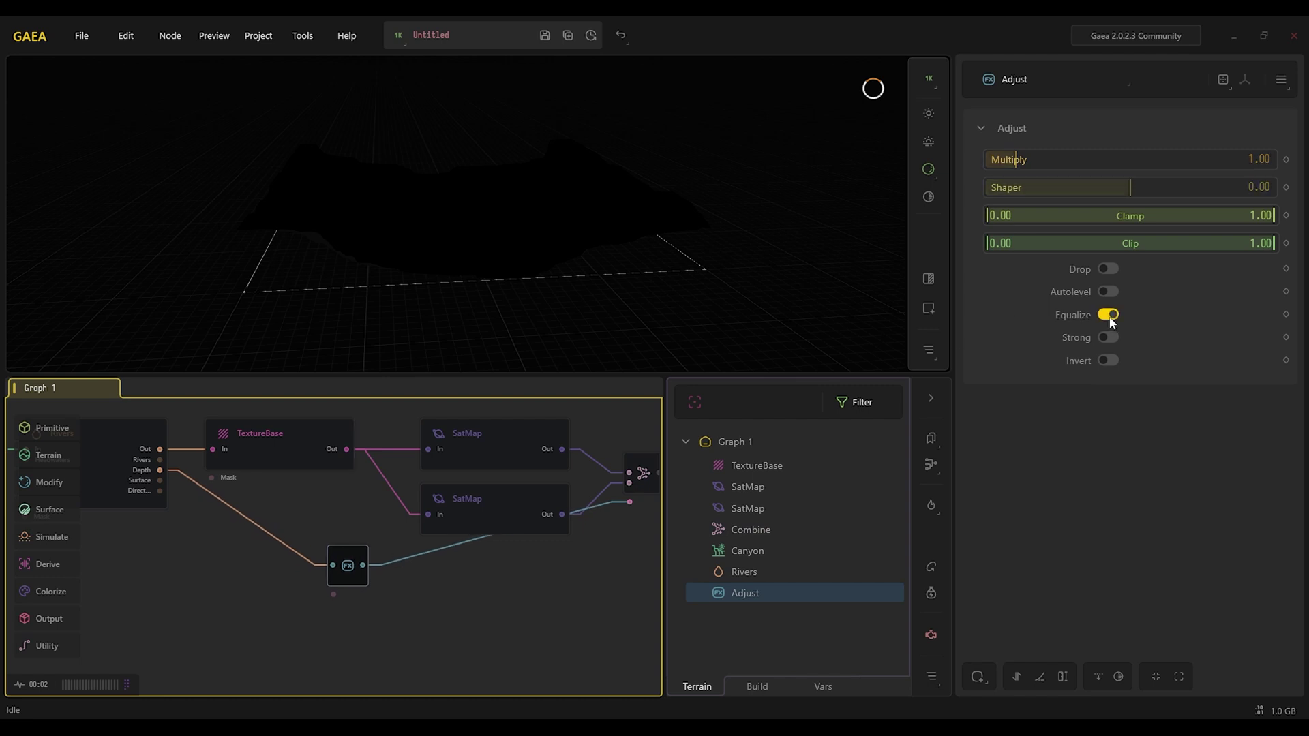
drag(1058, 160, 1103, 161)
click(637, 472)
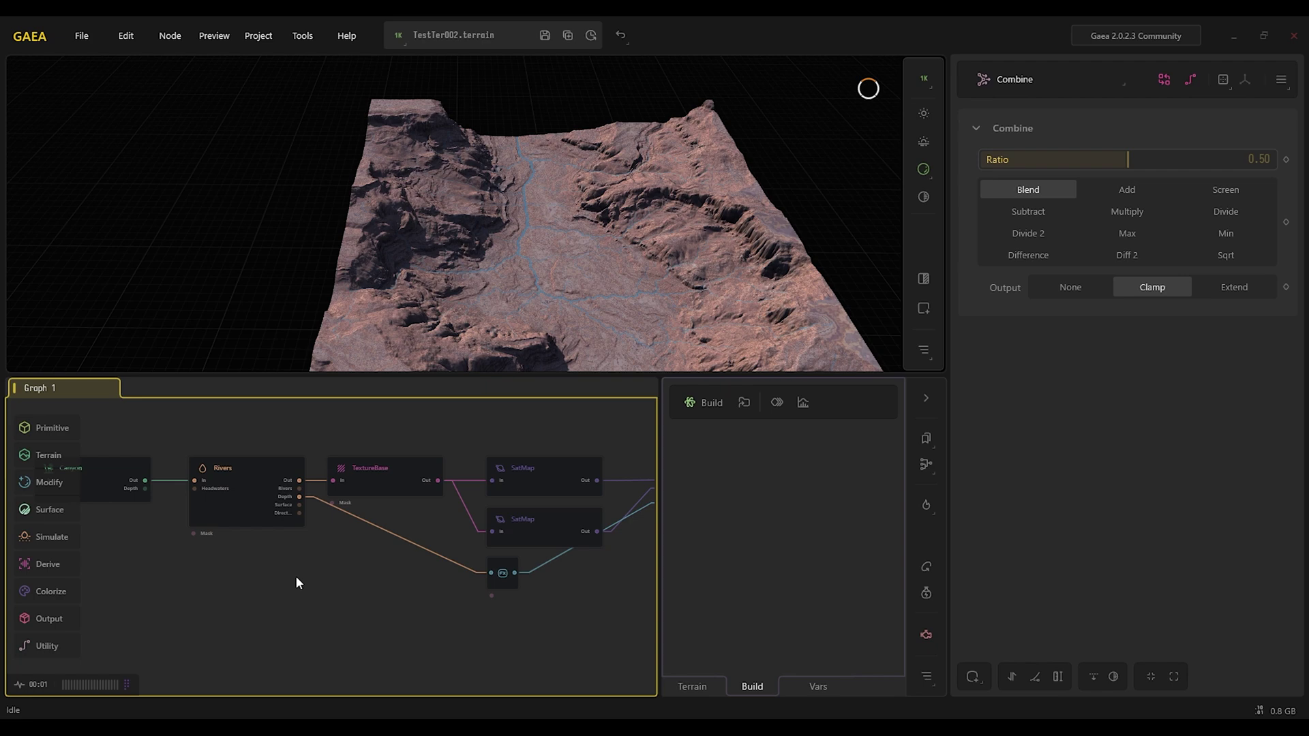
Add an Unreal export node fed by the Rivers output, placed beside TextureBase
middle_drag(296, 583, 386, 653)
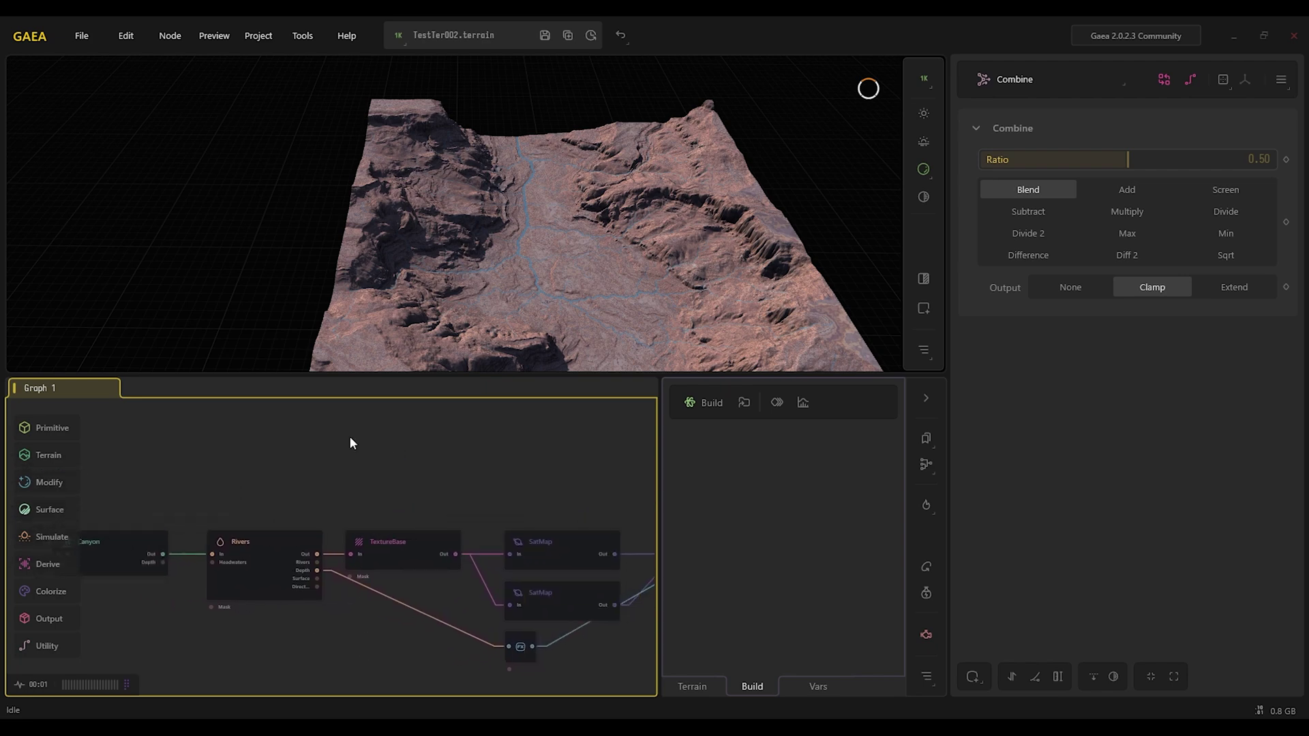
right_click(358, 427)
text(unre)
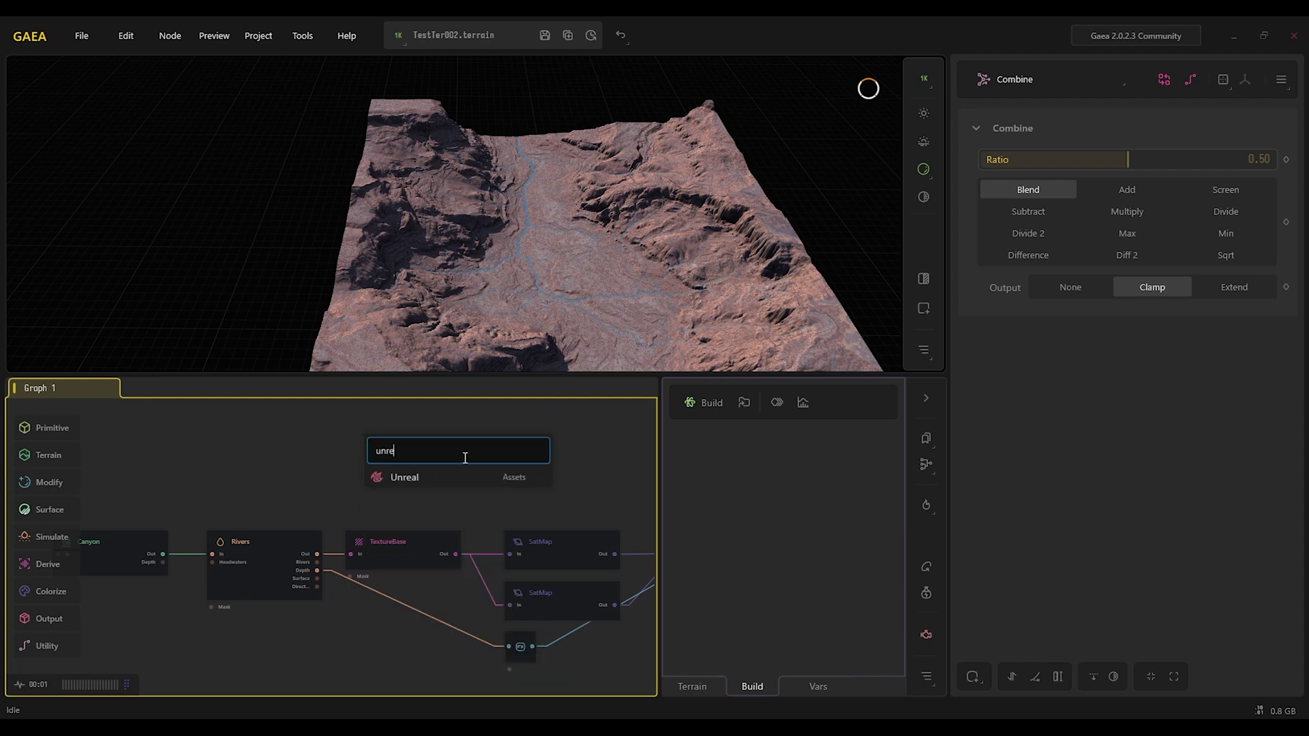
click(447, 477)
click(365, 448)
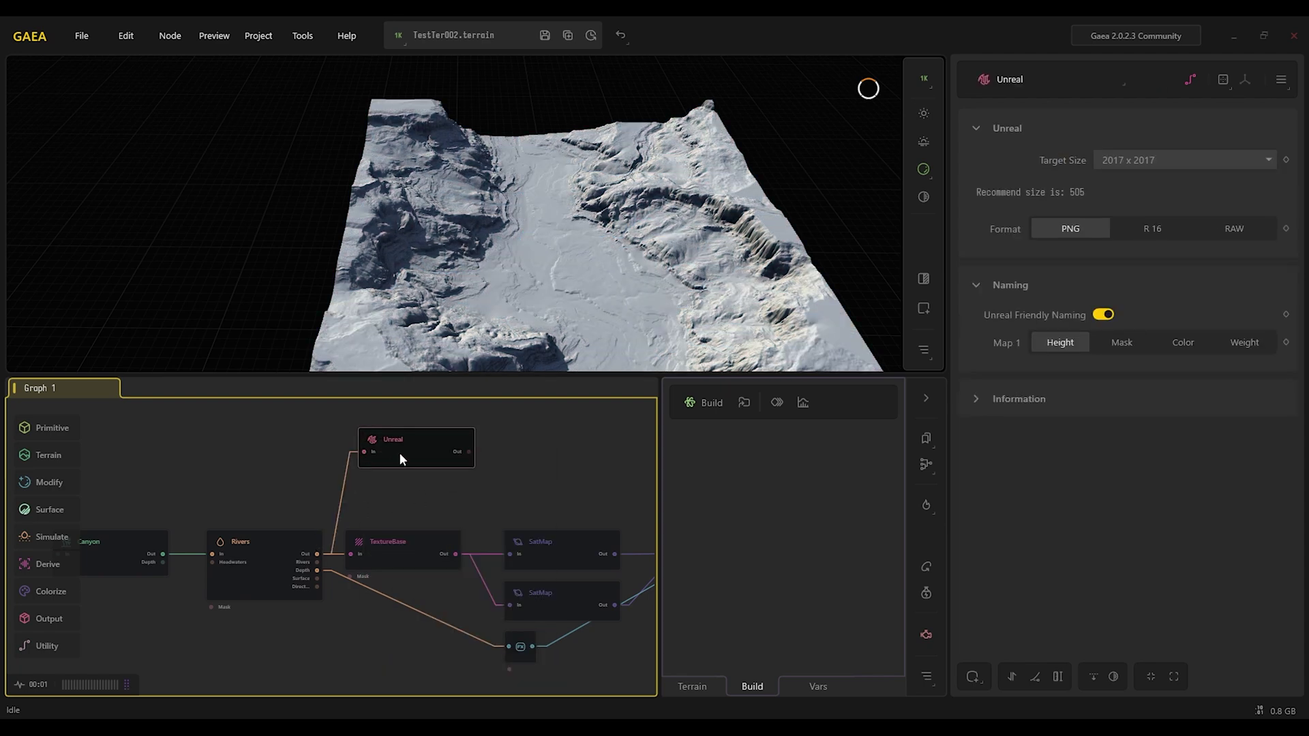
drag(399, 452, 403, 494)
Set the Unreal node's Target Size to 1009 x 1009
click(1153, 160)
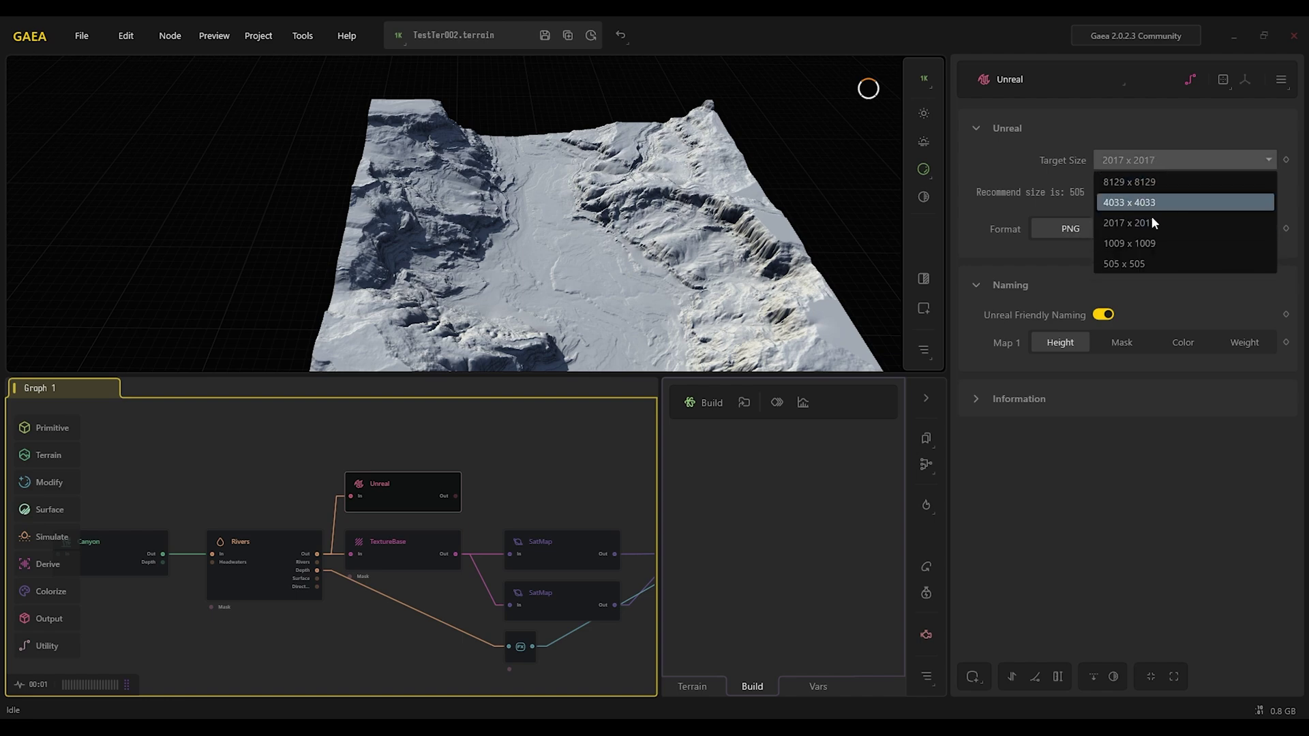
click(1150, 244)
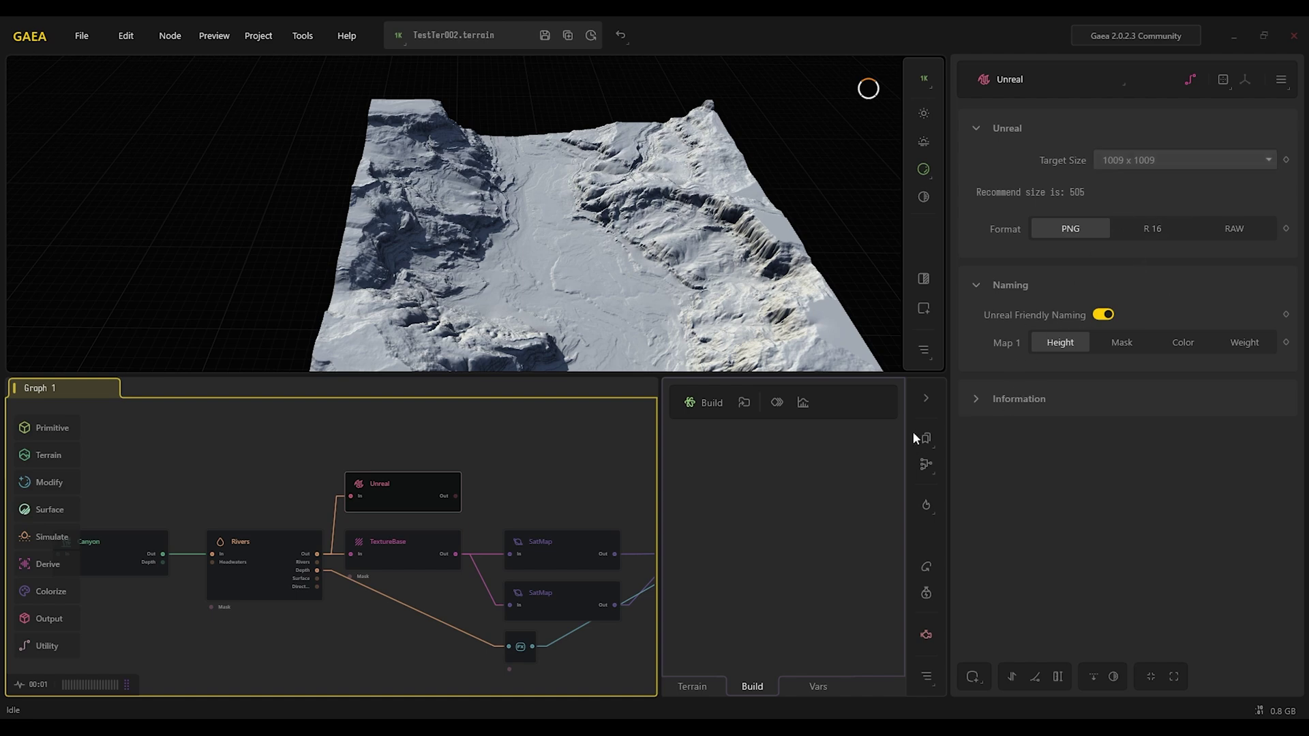
middle_drag(521, 517, 203, 489)
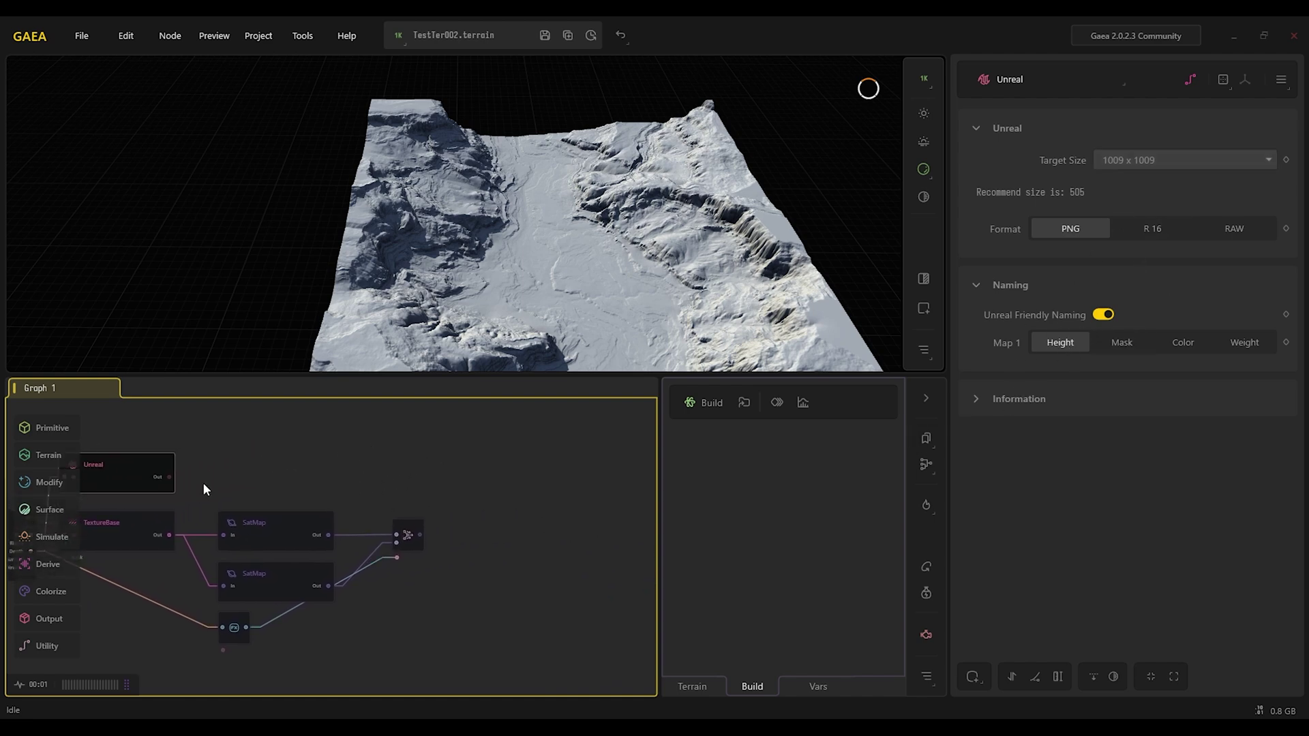
Add an Unreal node after Combine with Target Size 1009 x 1009 and Map 1 set to Color
double_click(512, 524)
text(unreal)
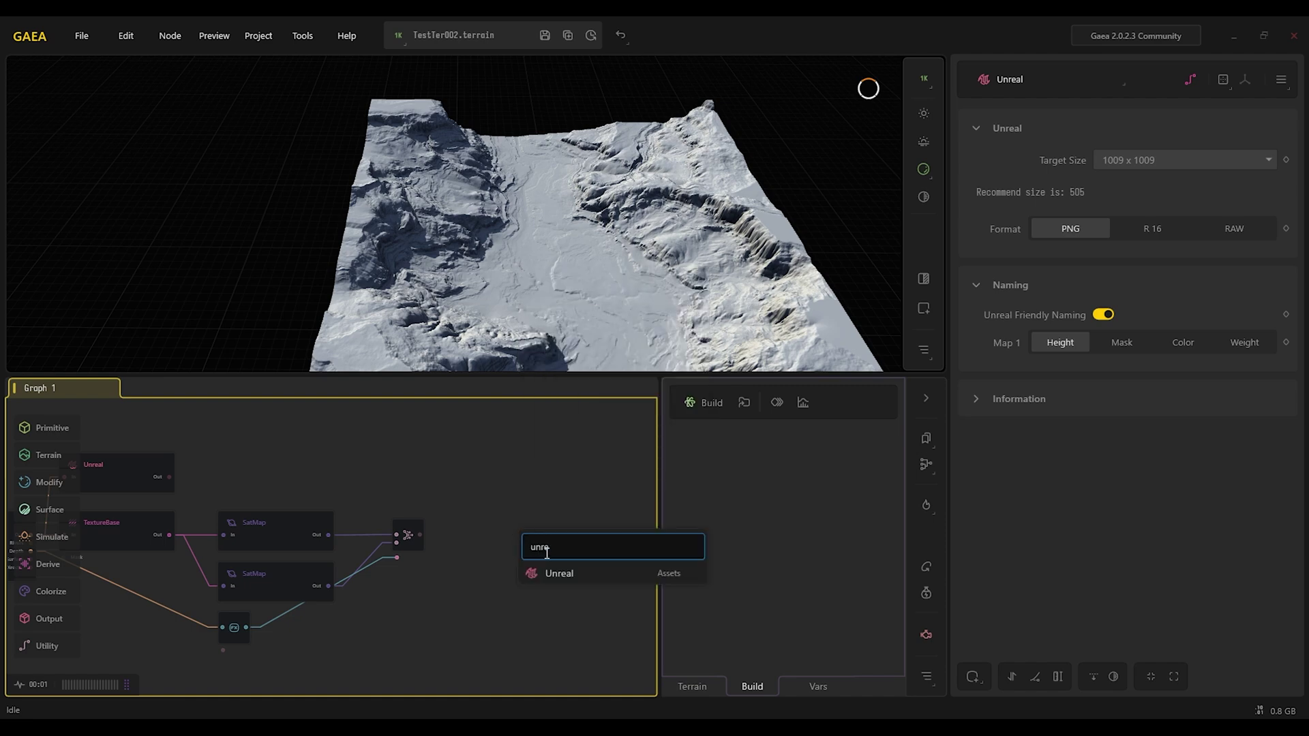
key(Return)
click(1143, 161)
click(1159, 221)
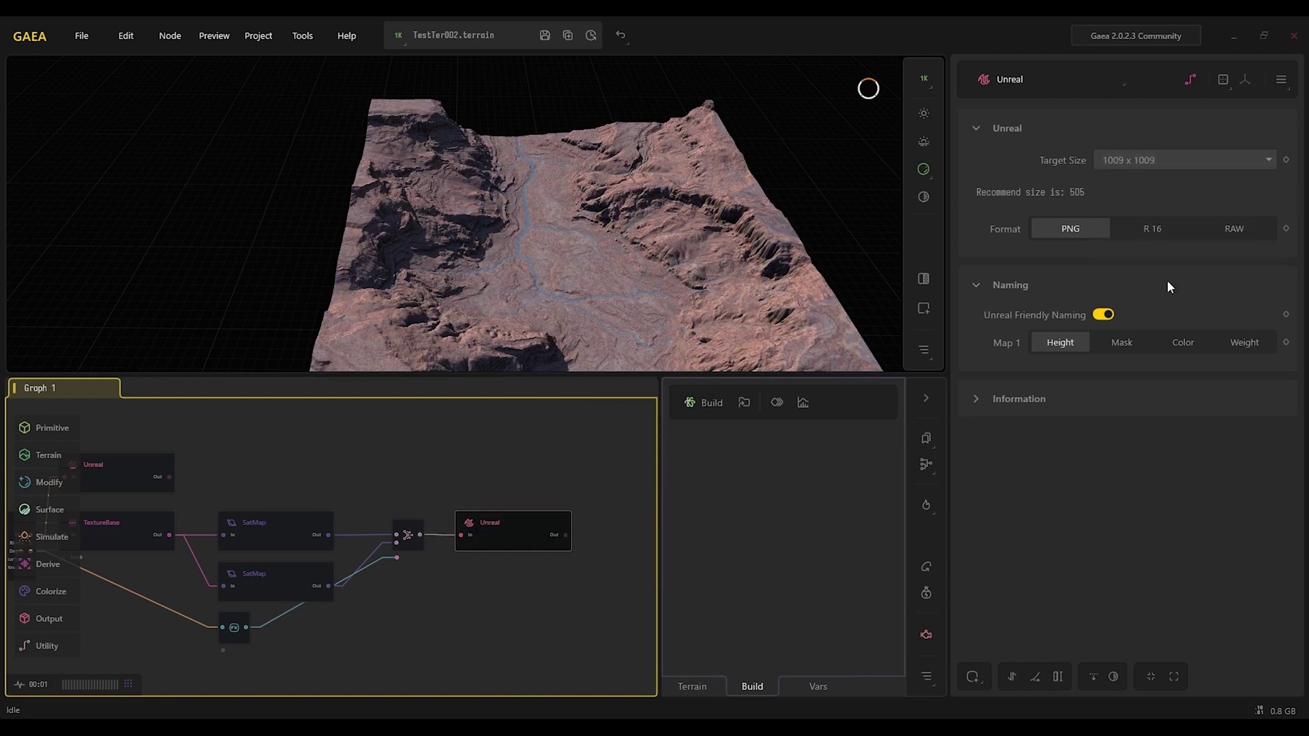
click(1191, 341)
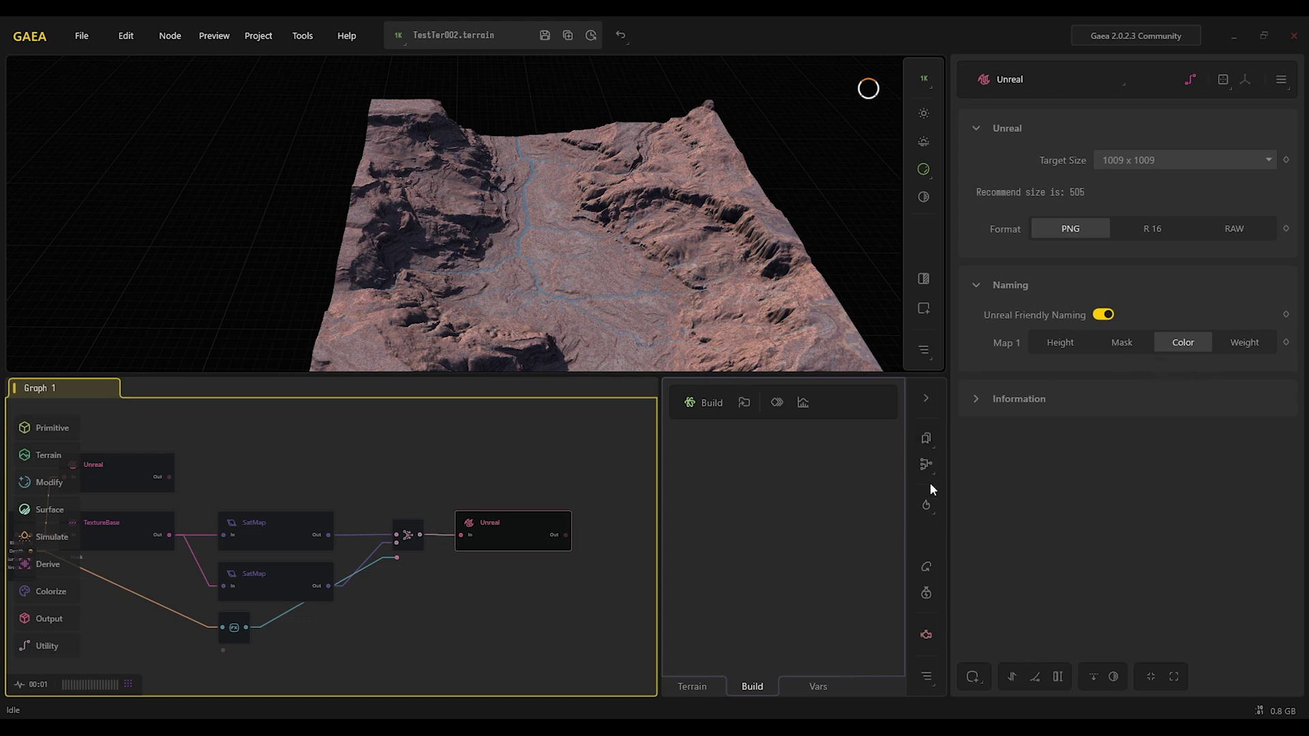
Collapse the side panel to widen the graph, view the node list, and return to build view
click(926, 398)
click(926, 398)
click(926, 398)
click(925, 398)
click(926, 398)
click(926, 398)
click(777, 403)
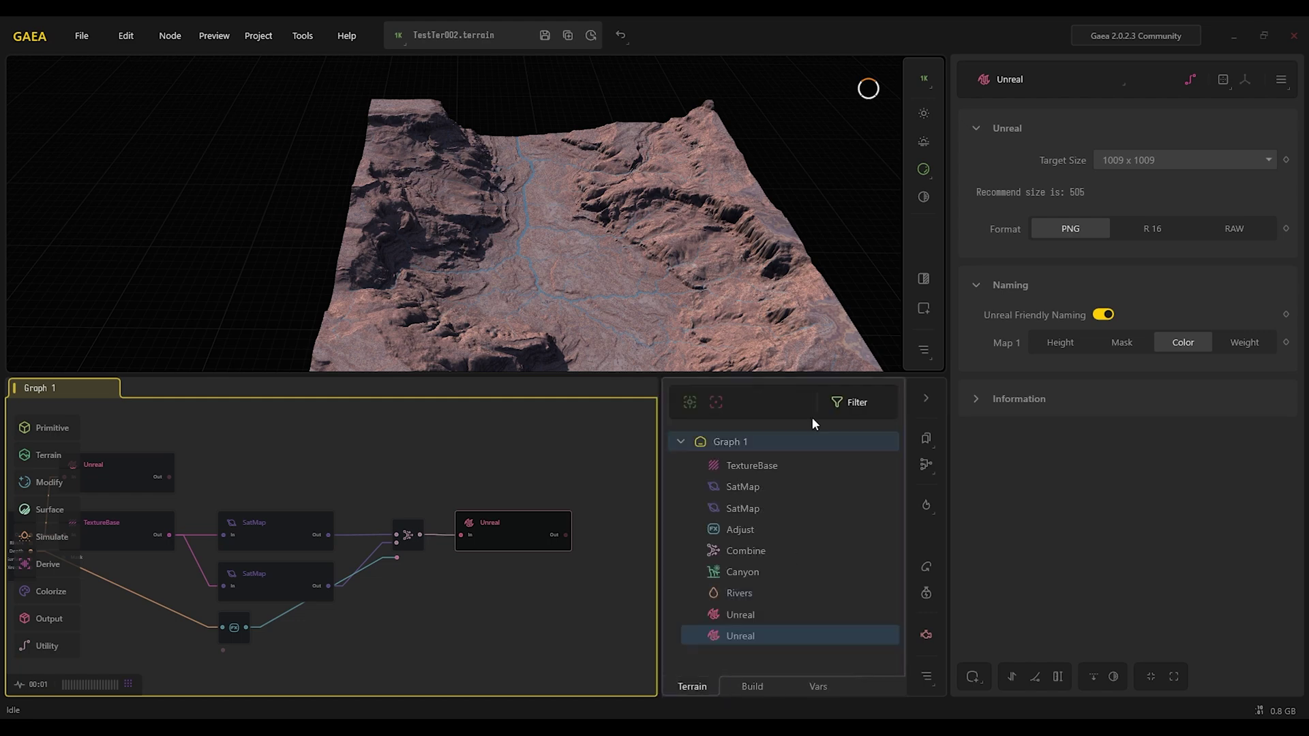
click(748, 689)
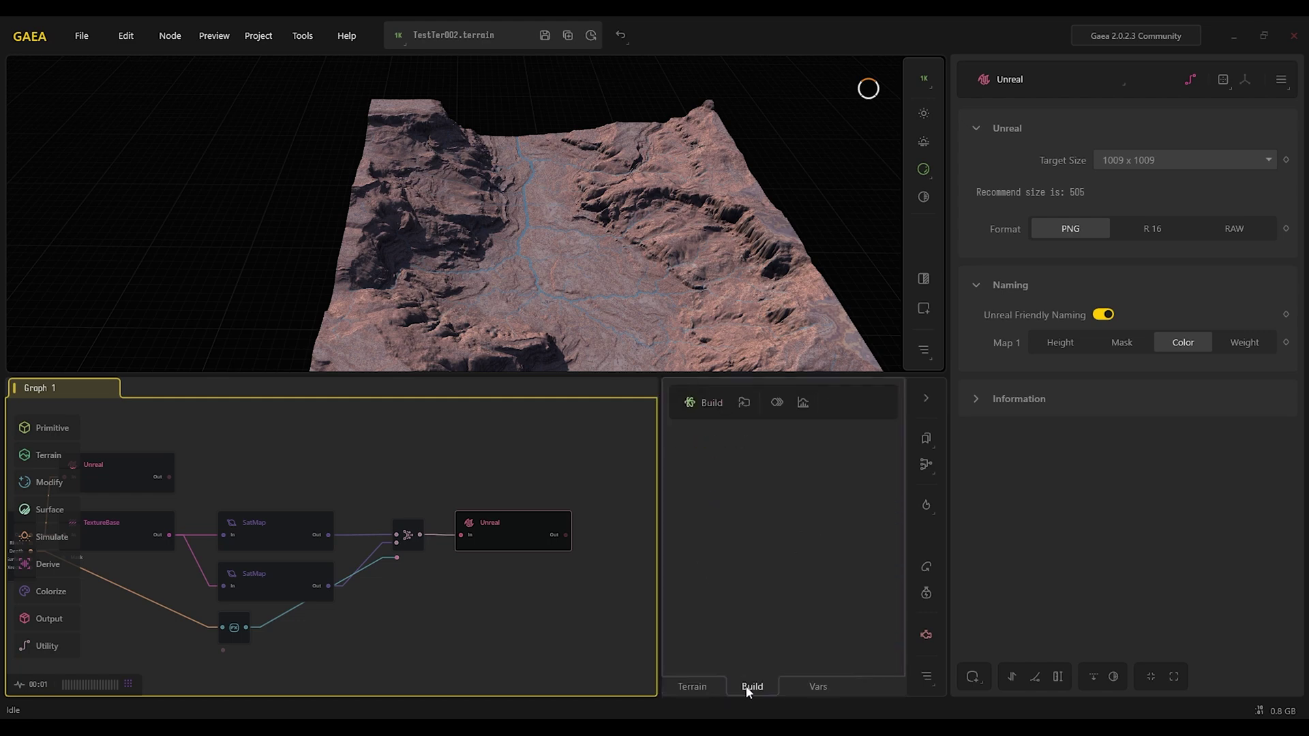
In Build Settings, keep the build resolution at 1K (1024) and review the terrain size
click(778, 403)
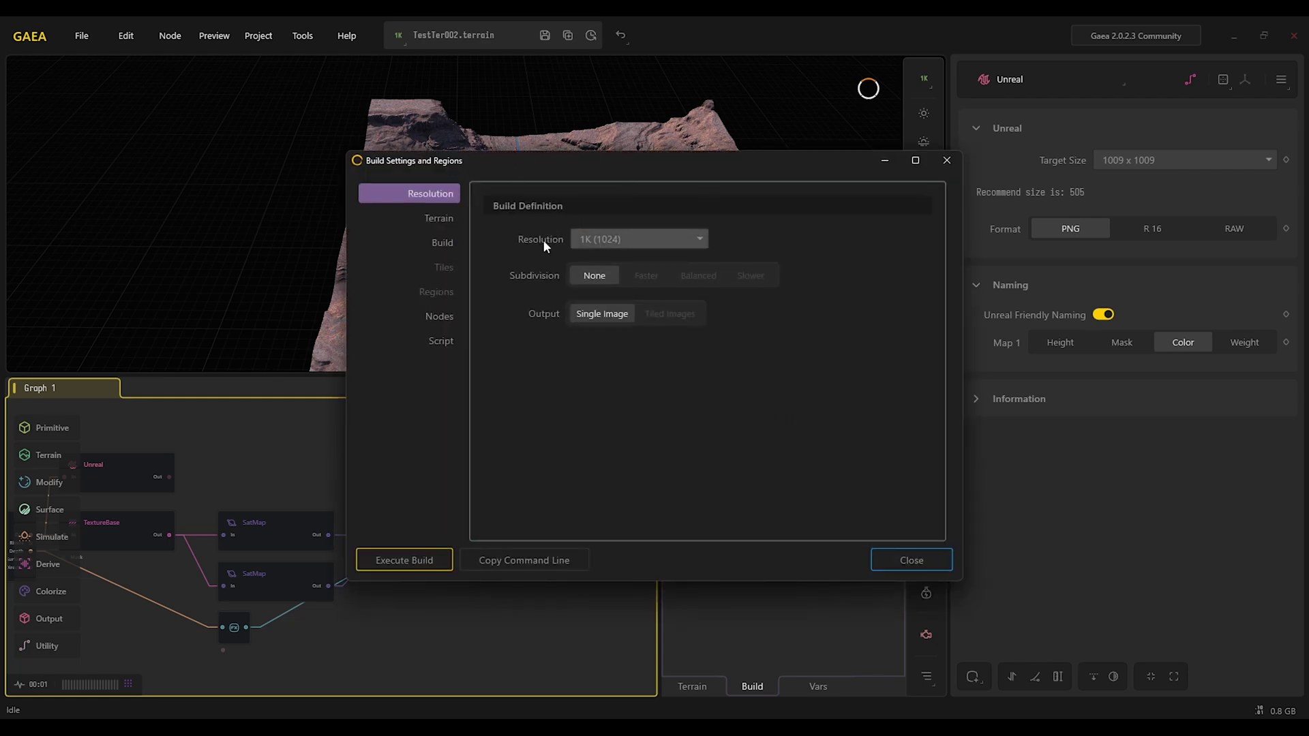
click(602, 239)
click(600, 269)
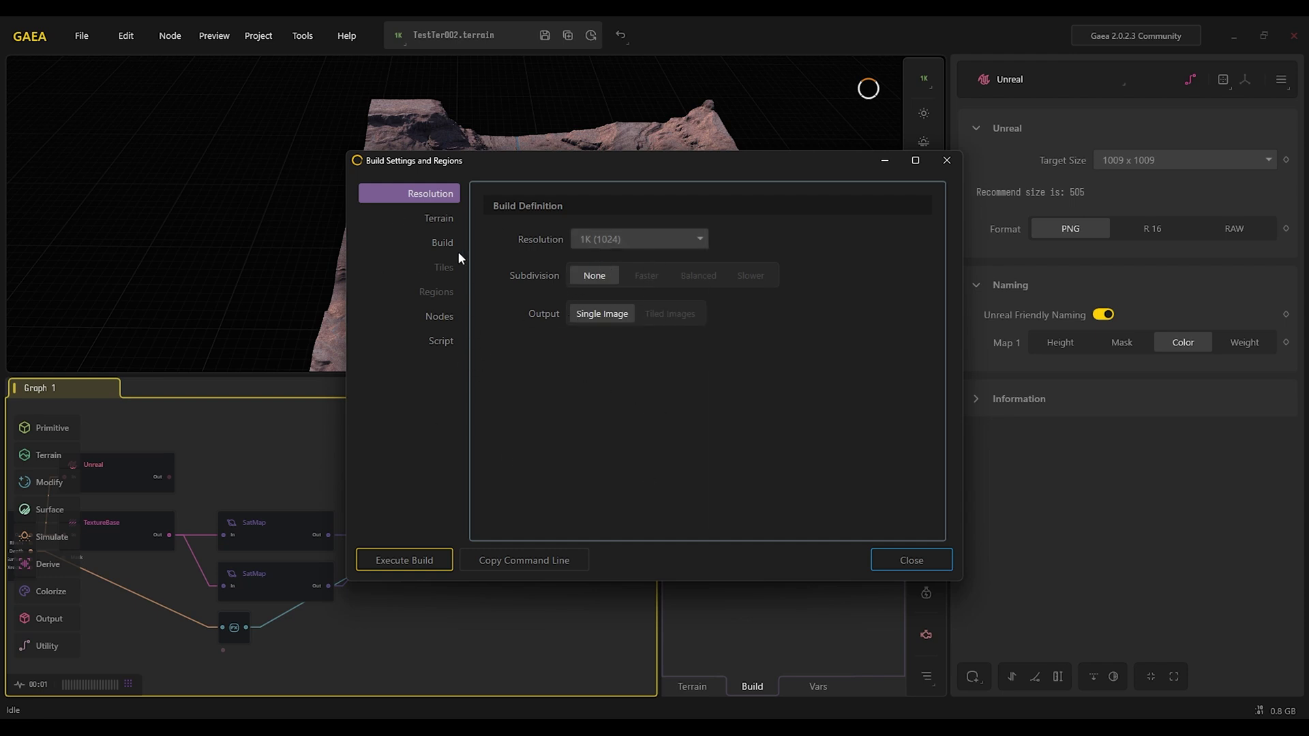
click(447, 218)
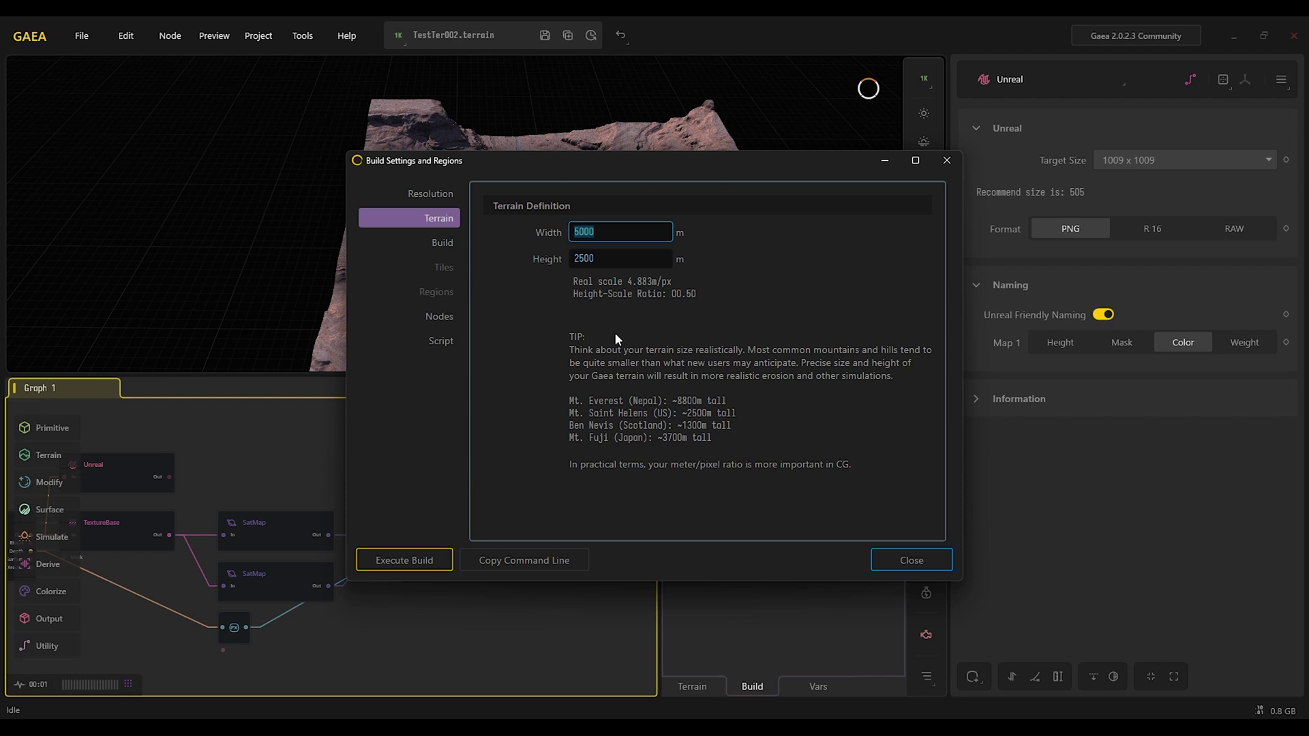
Run the build with 'Open folder after build finishes' enabled
click(412, 566)
click(704, 385)
click(527, 420)
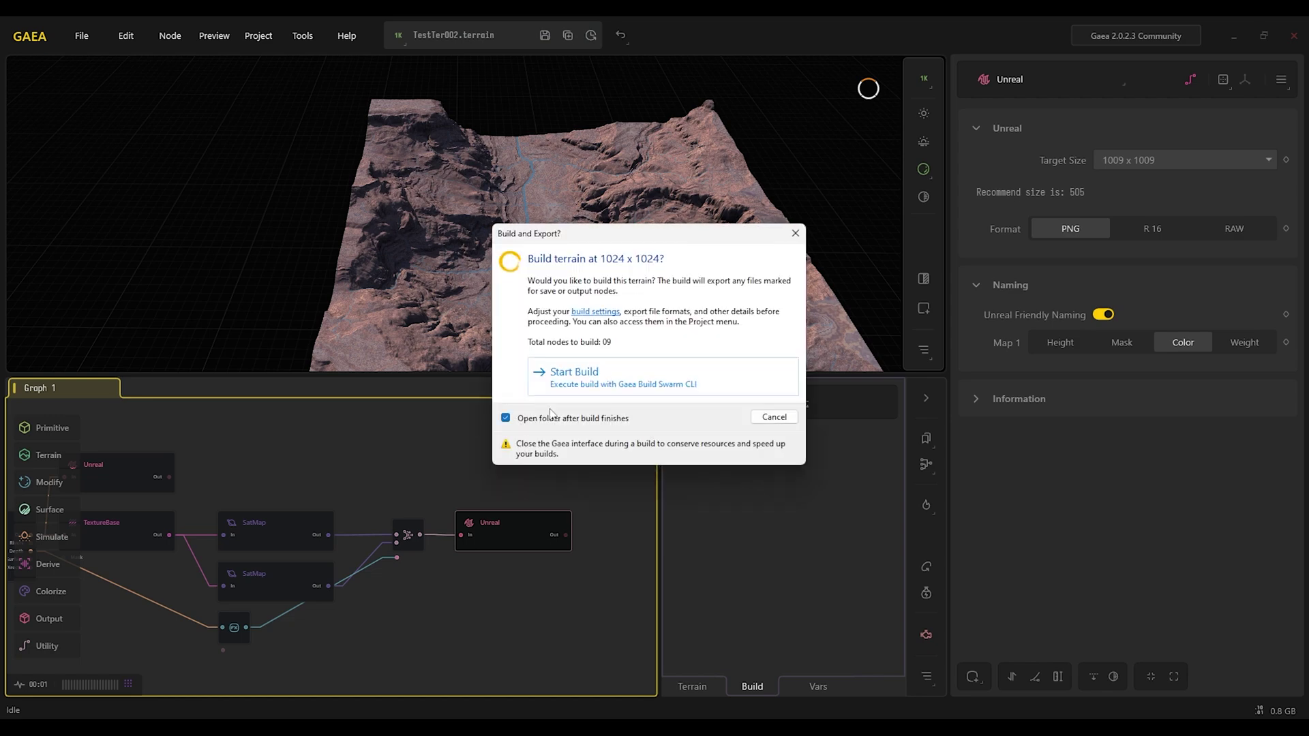
click(603, 376)
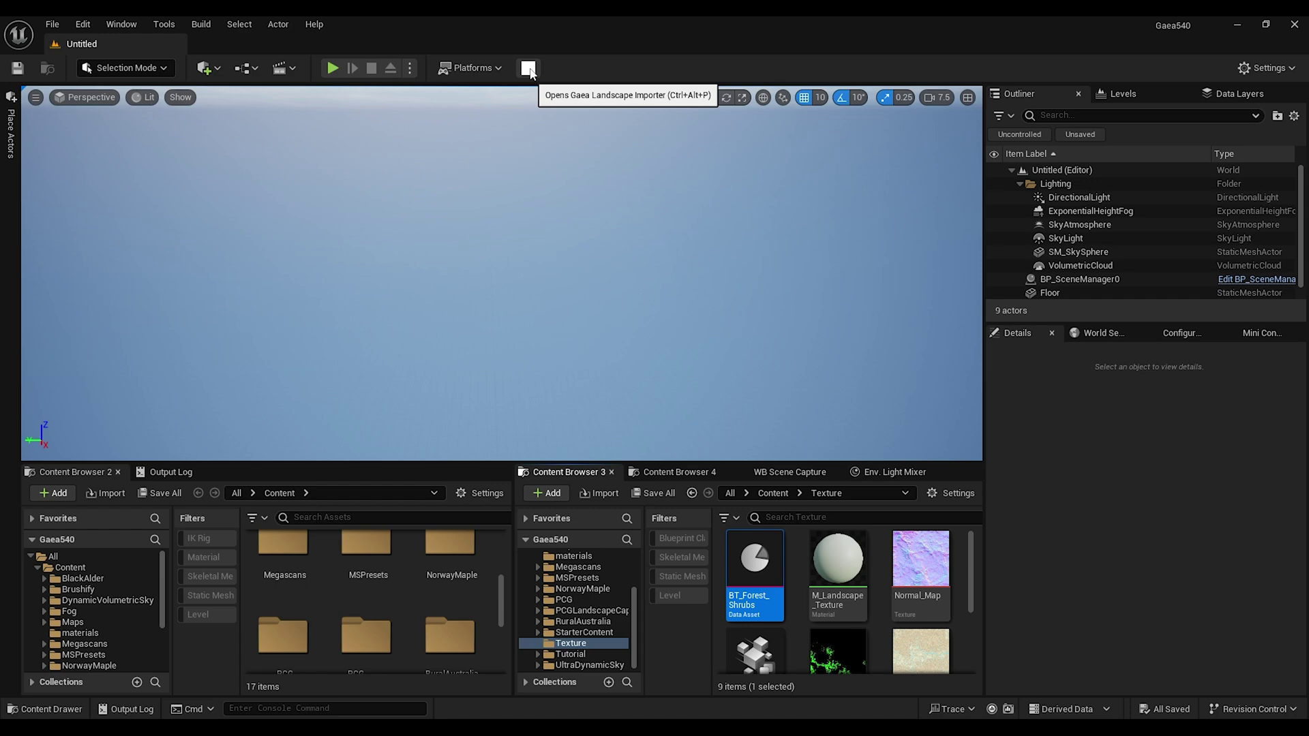
Import the T_Rivers_Out_y0_x0 heightmap with the Gaea Landscape Importer and create the landscape
click(528, 68)
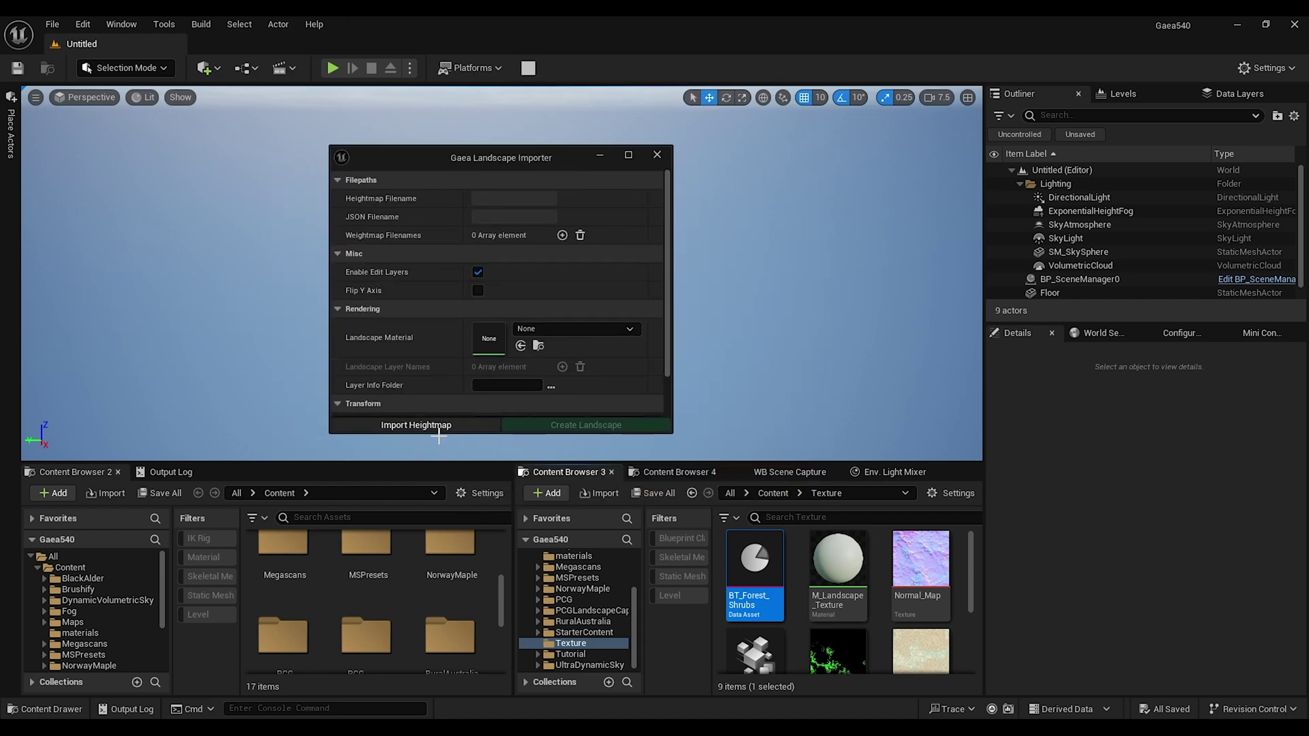
click(433, 427)
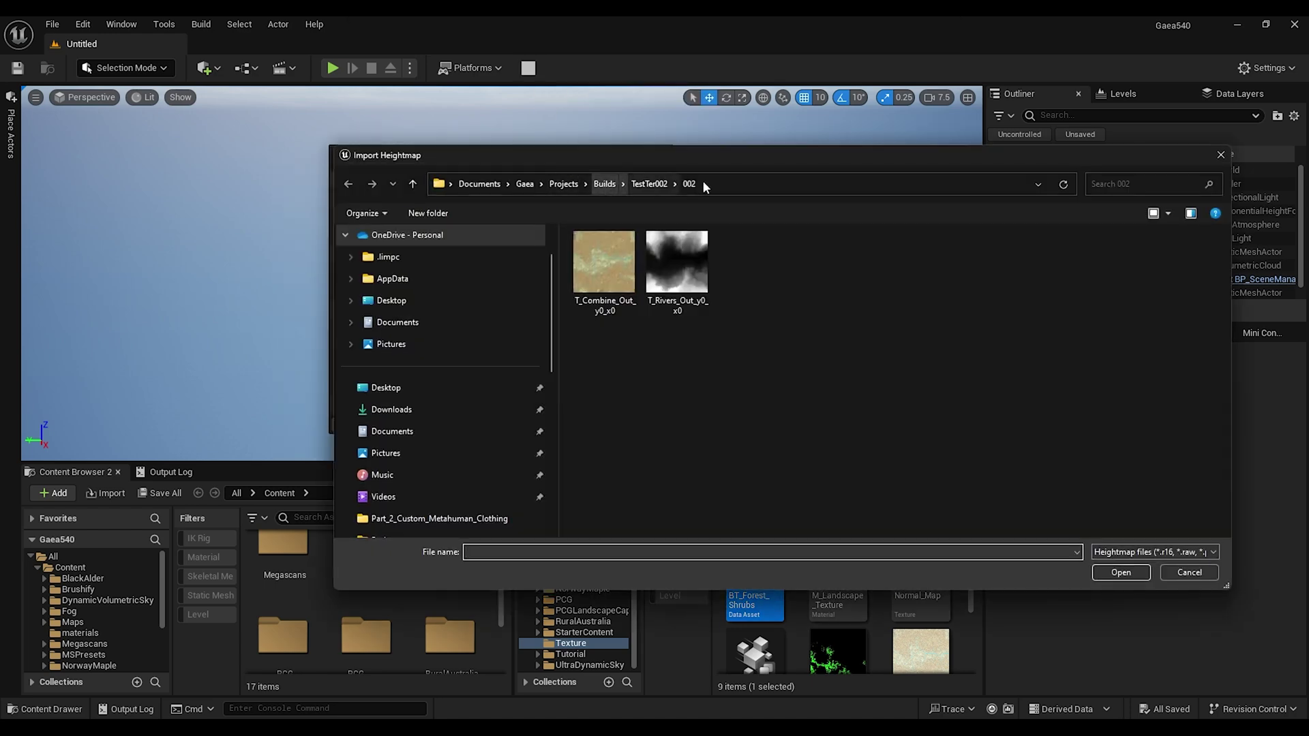
click(685, 272)
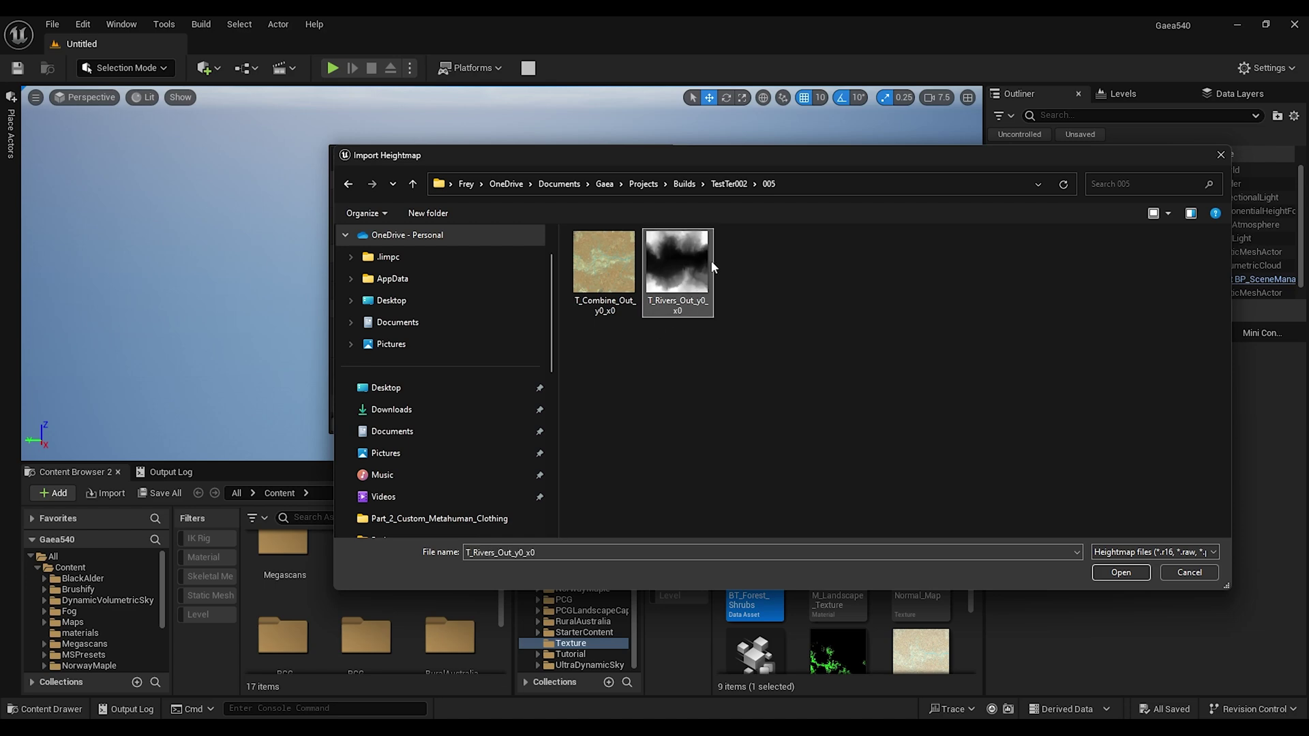
click(1121, 573)
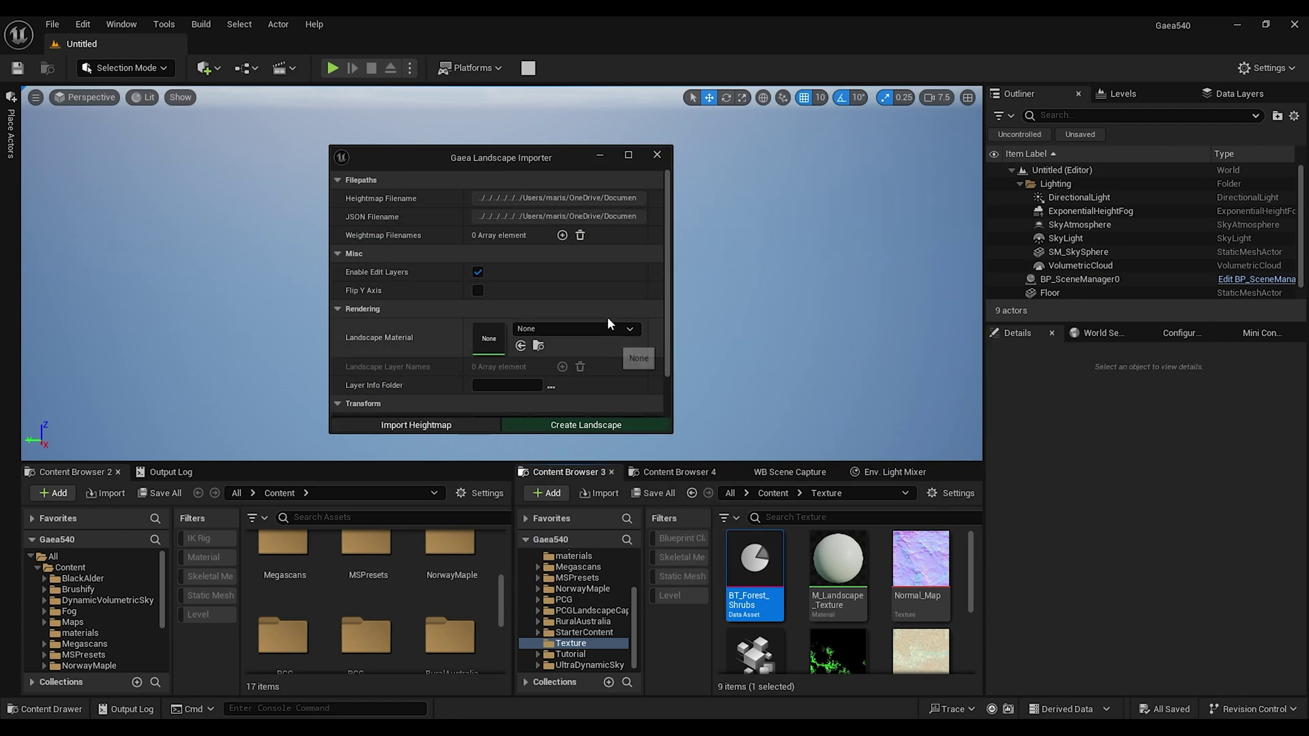
click(590, 425)
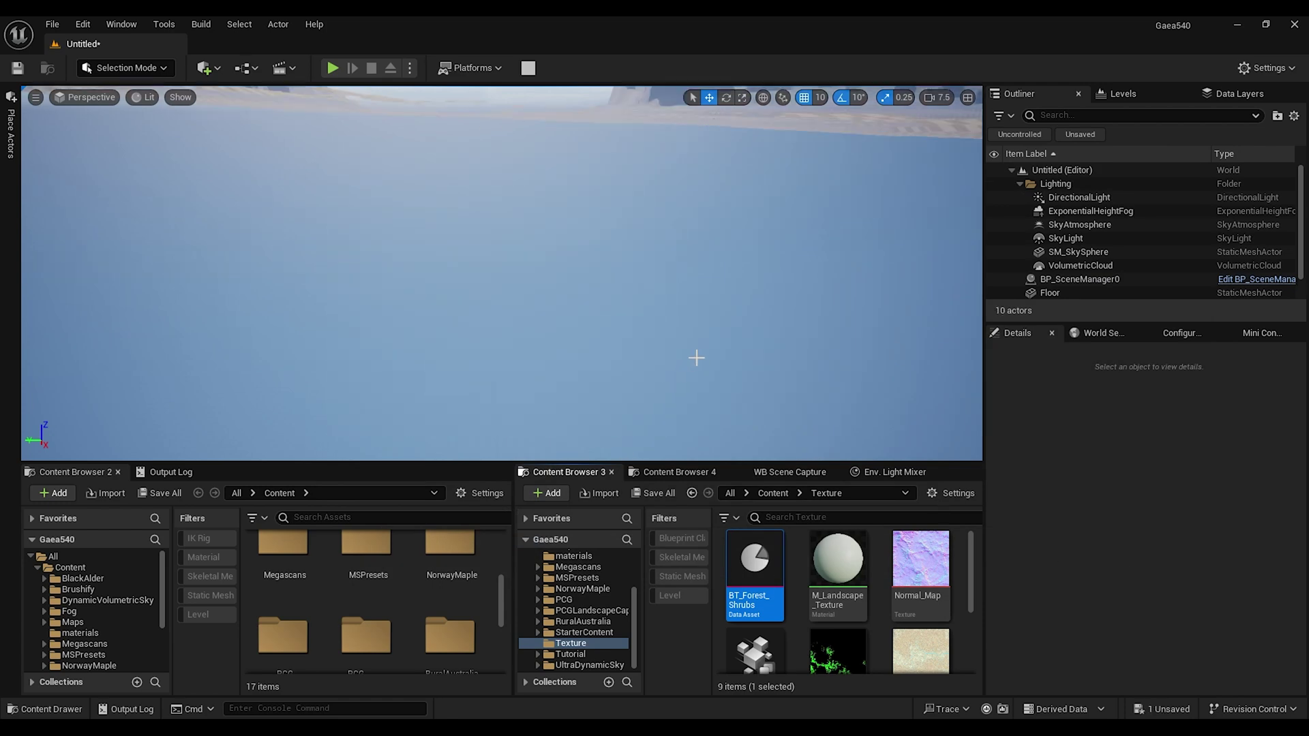
Fly the camera down to the white canyon landscape and pull back to frame its mountains
right_drag(616, 328, 615, 327)
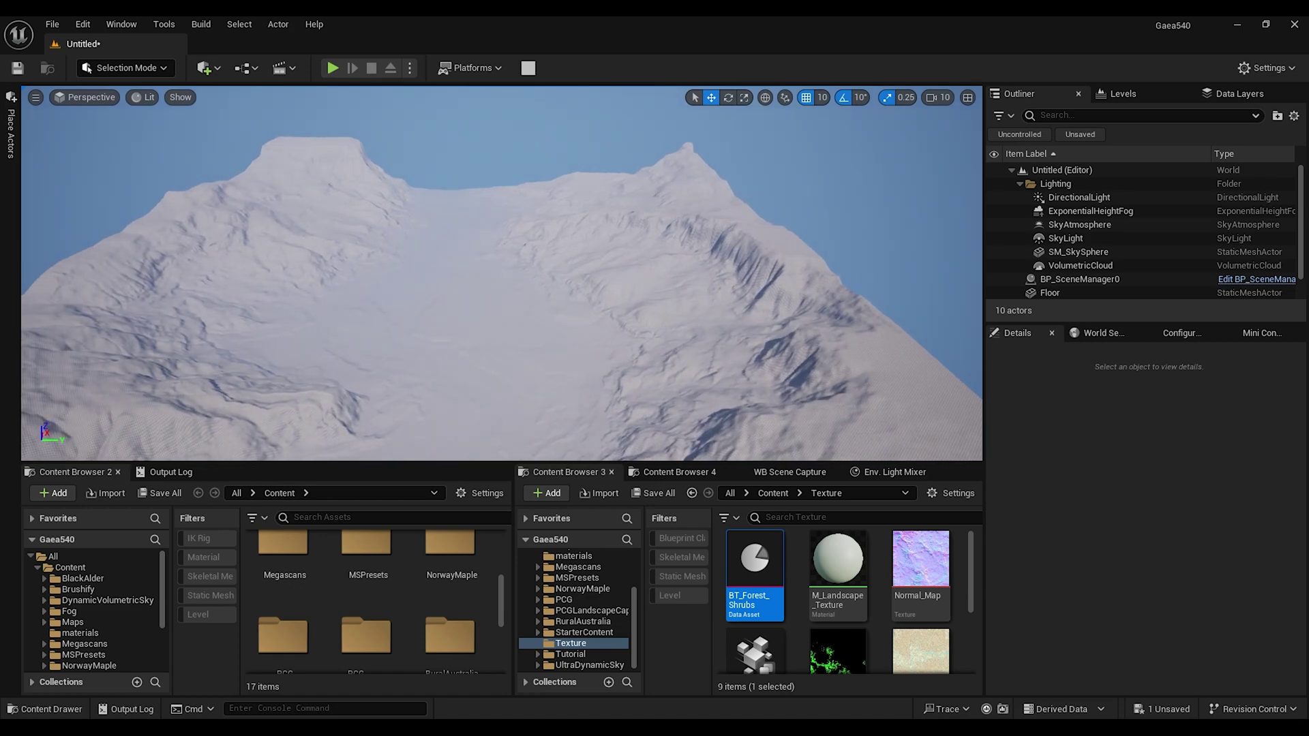
right_drag(615, 327, 555, 270)
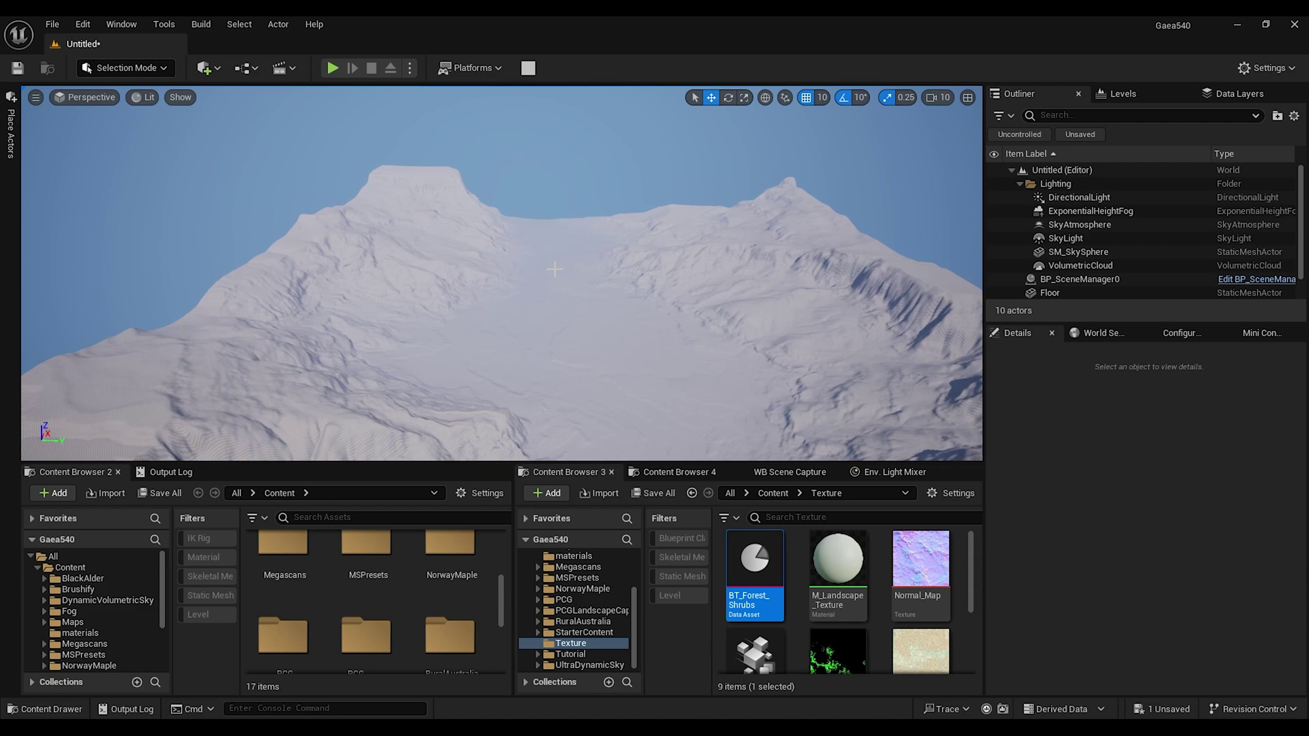